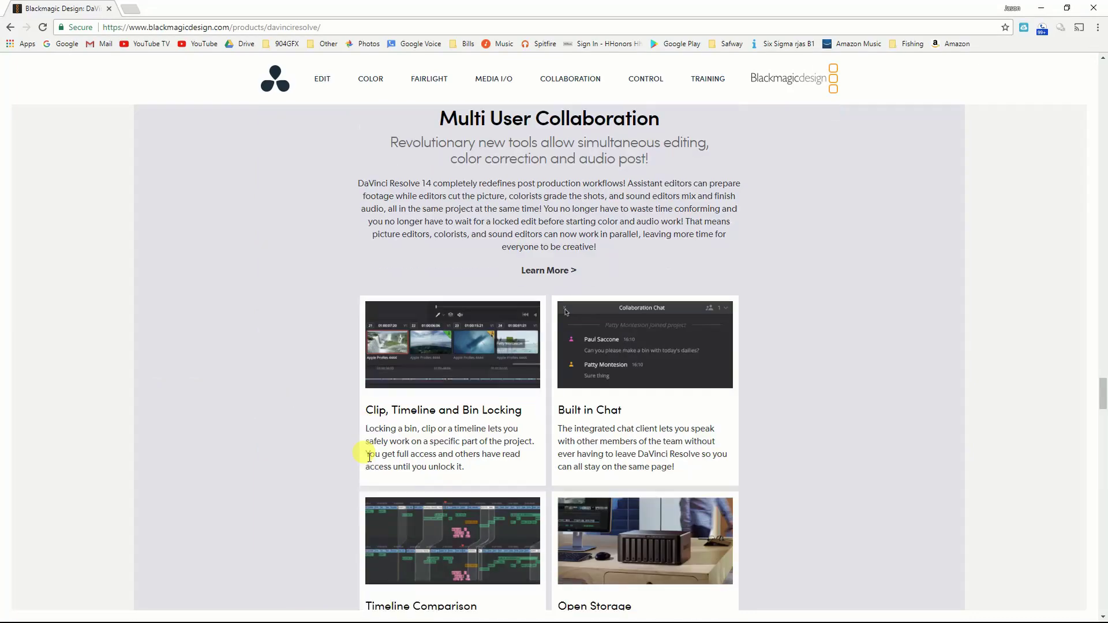
- Look through the DaVinci Resolve product page down to the free and Studio edition offers
scroll(368, 457, "down", 20)
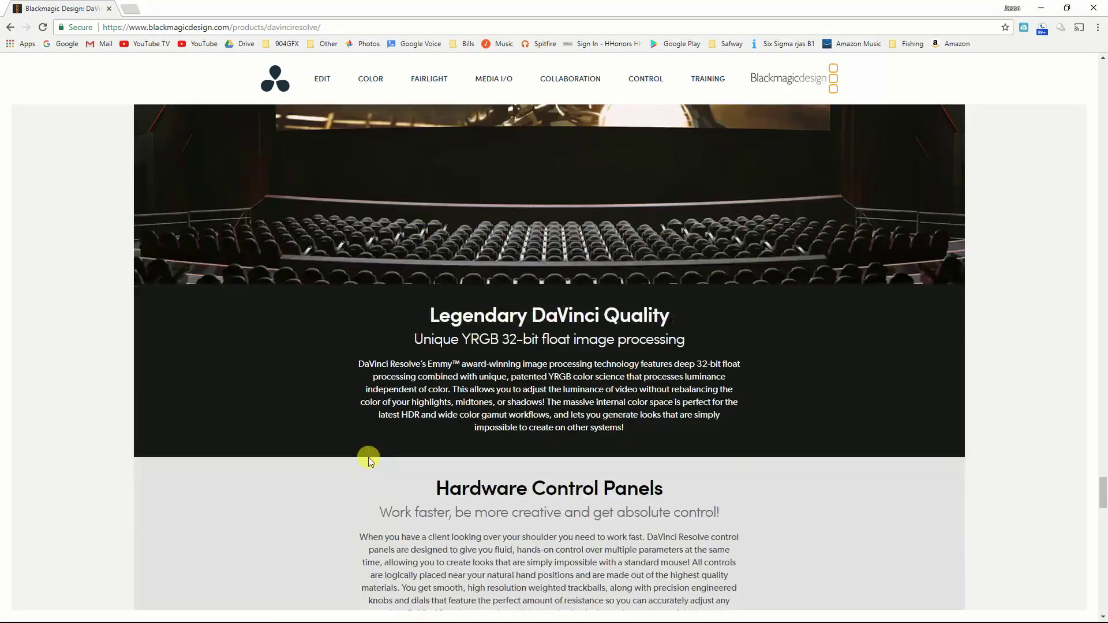
scroll(370, 456, "down", 15)
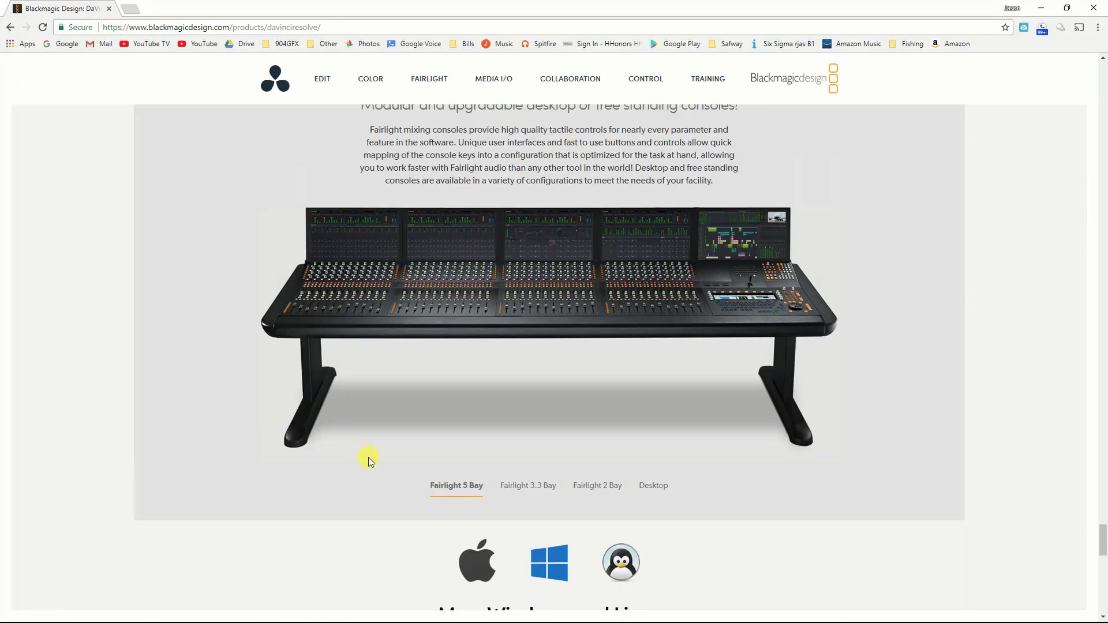
scroll(368, 457, "down", 6)
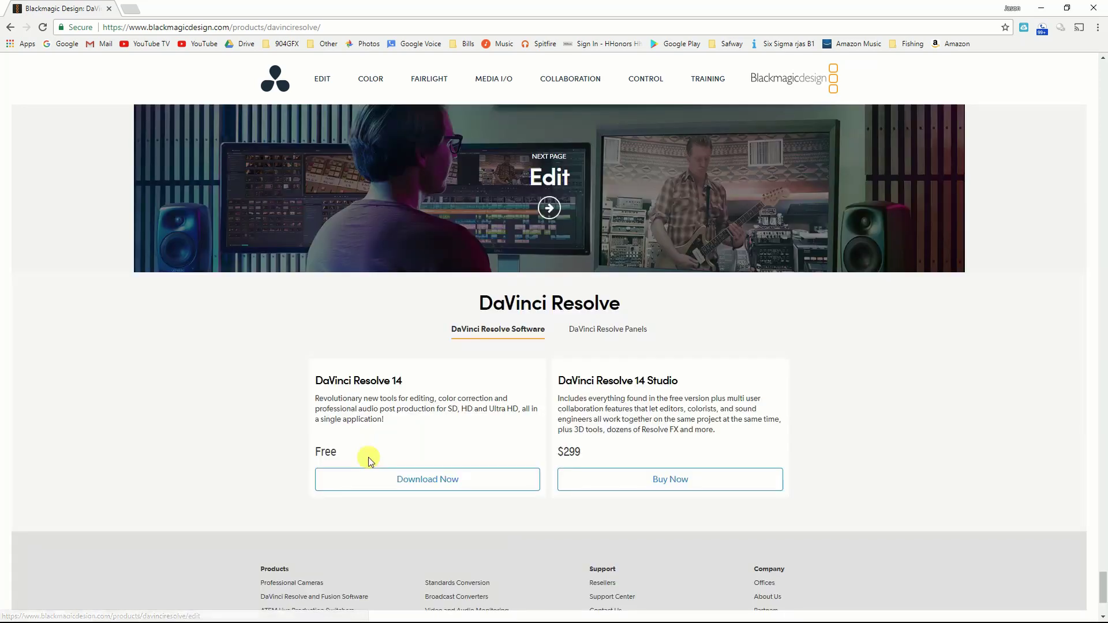
scroll(248, 379, "up", 2)
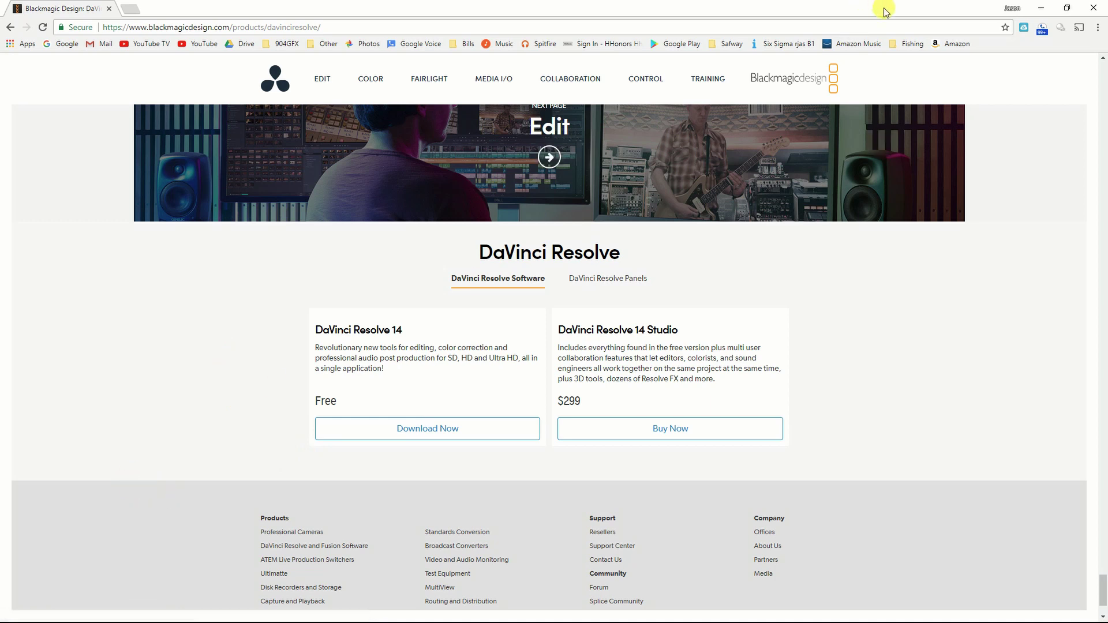
- Minimize the browser, switch to DaVinci Resolve and go to the Media page
left_click(1041, 8)
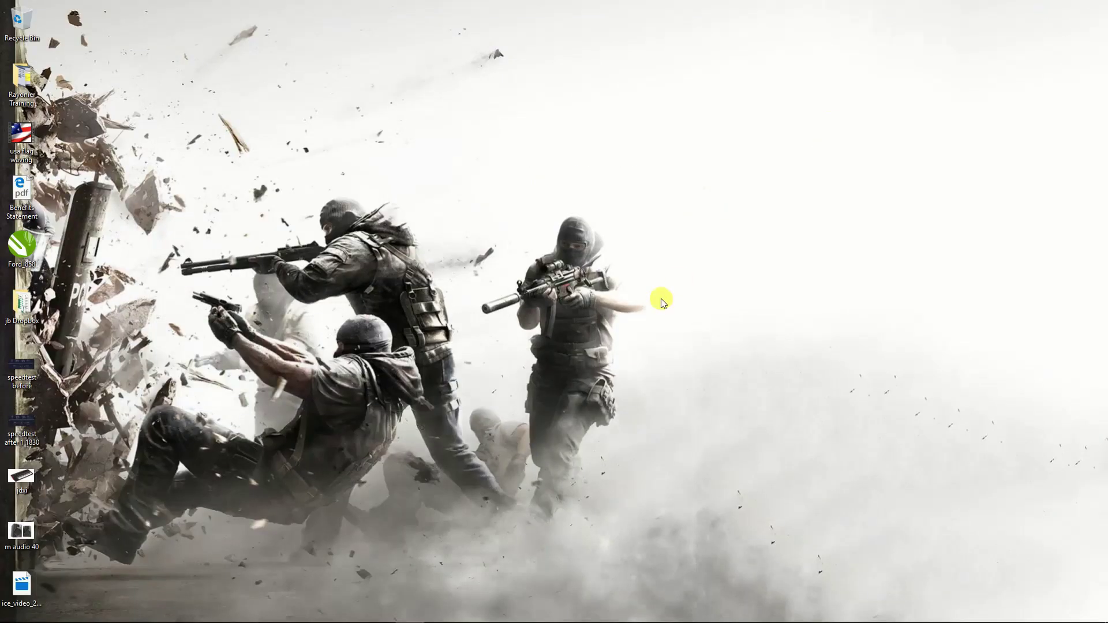
mouse_move(660, 615)
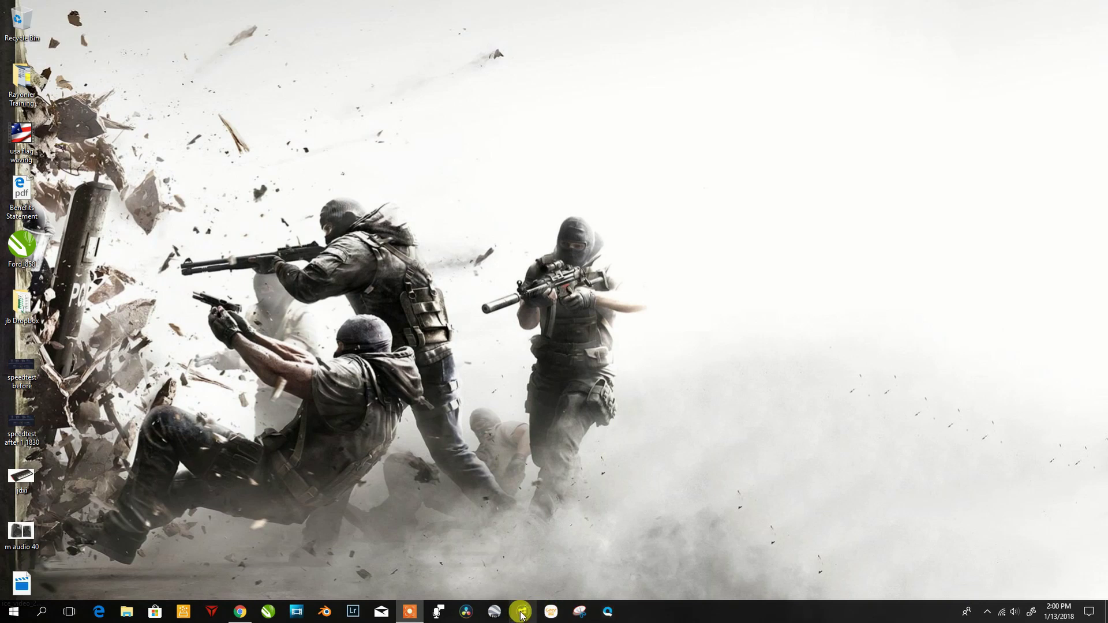
left_click(472, 613)
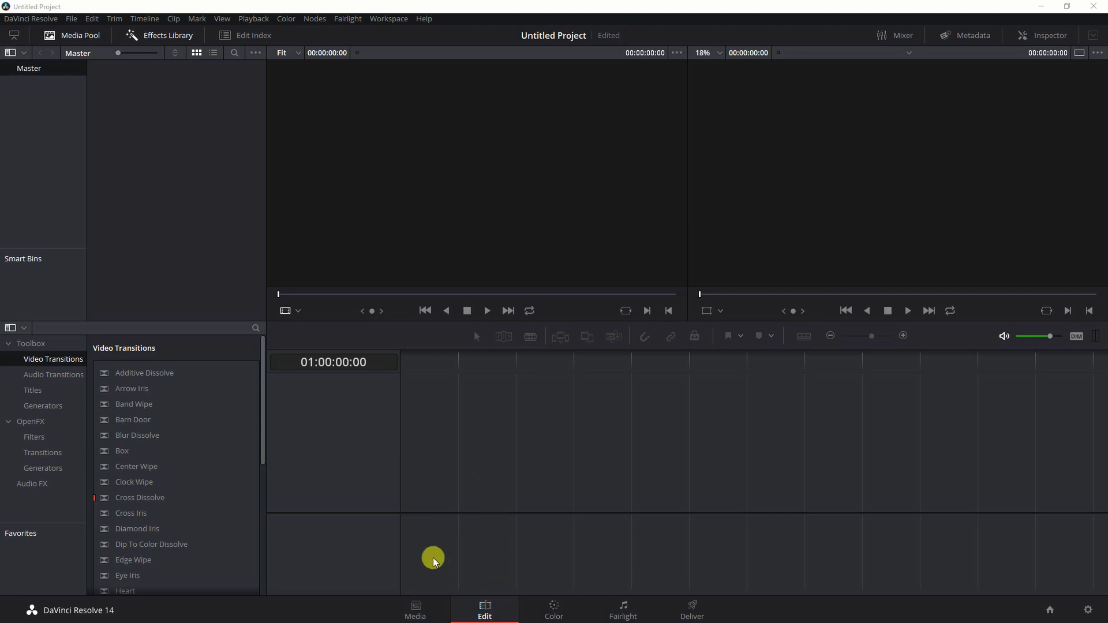
left_click(416, 609)
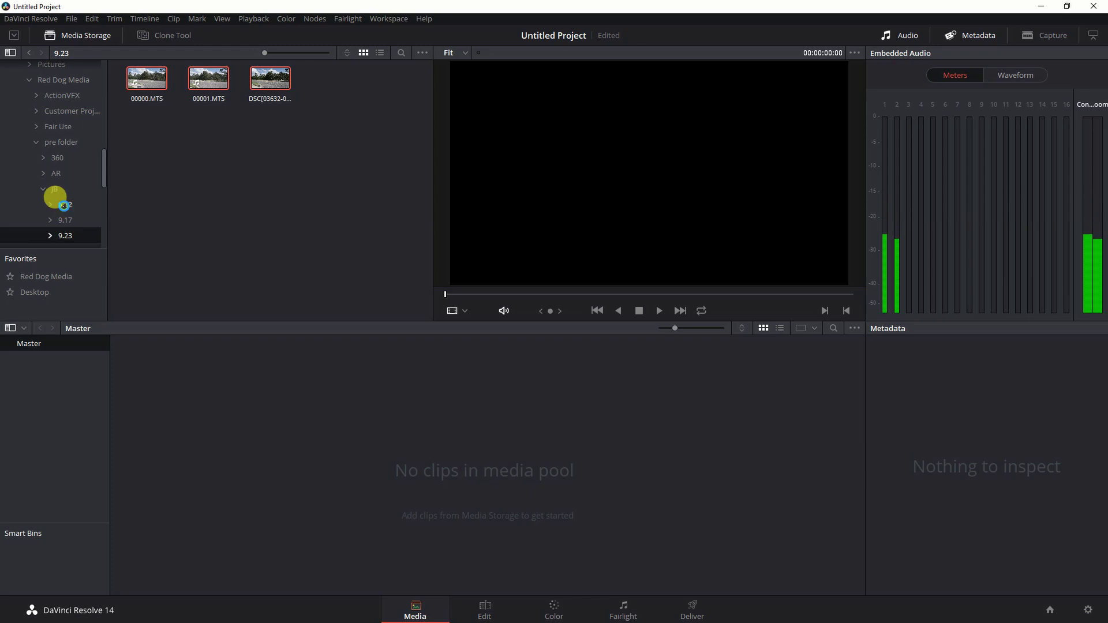
- Add clips MAX_0019, MAX_0022 and MAX_0028 from the 9.12 folder to the media pool, changing the timeline frame rate to match them
left_click(64, 205)
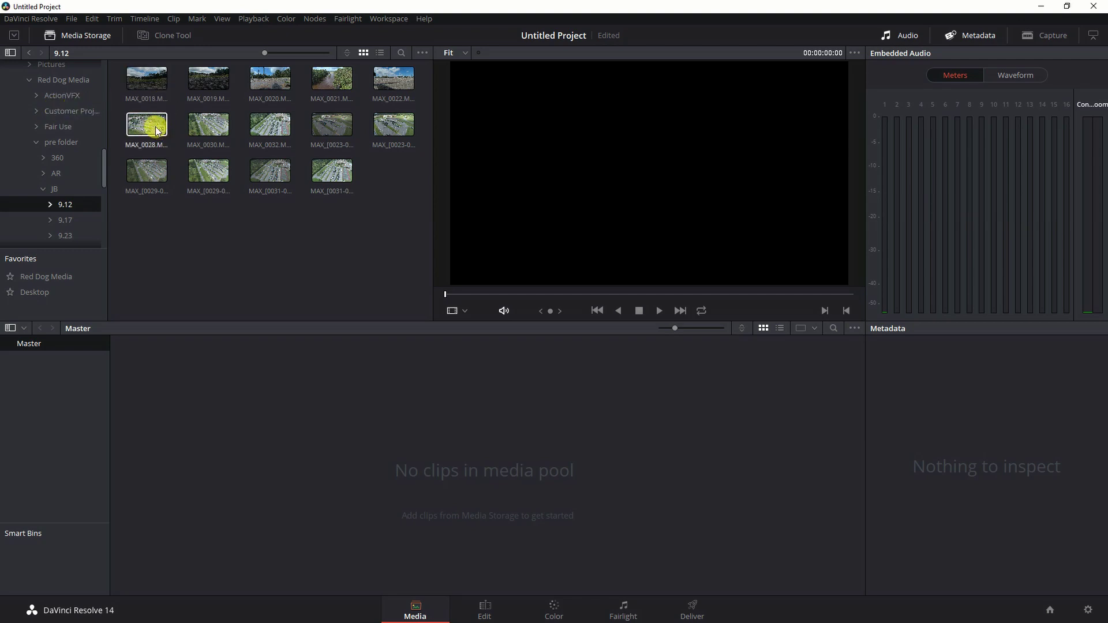
left_click(215, 117)
left_click(206, 86)
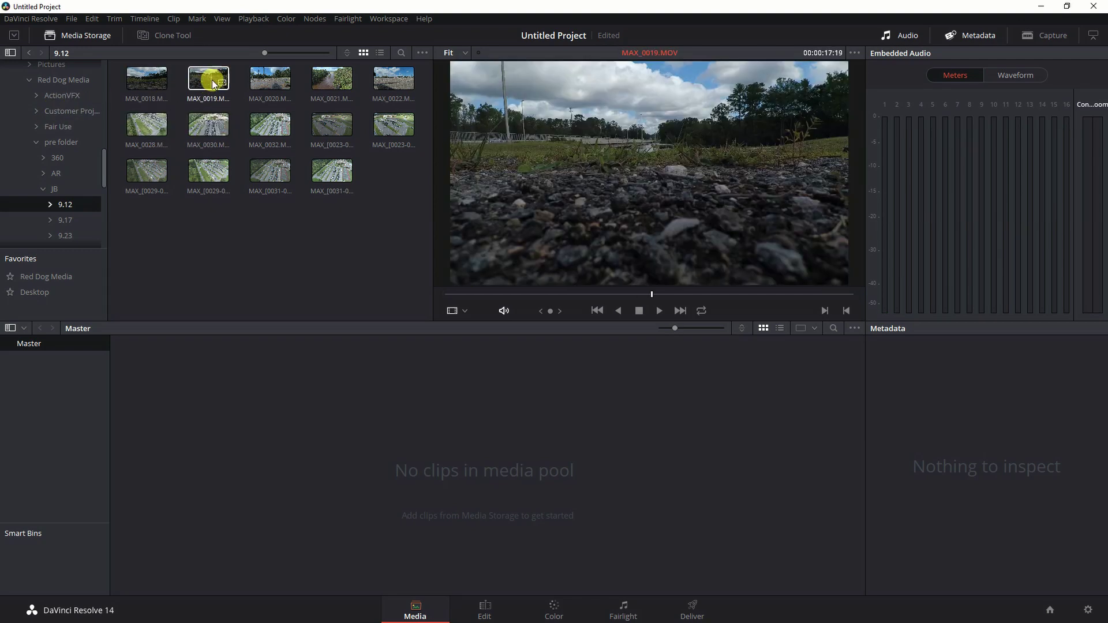
left_click(276, 122)
left_click(223, 86)
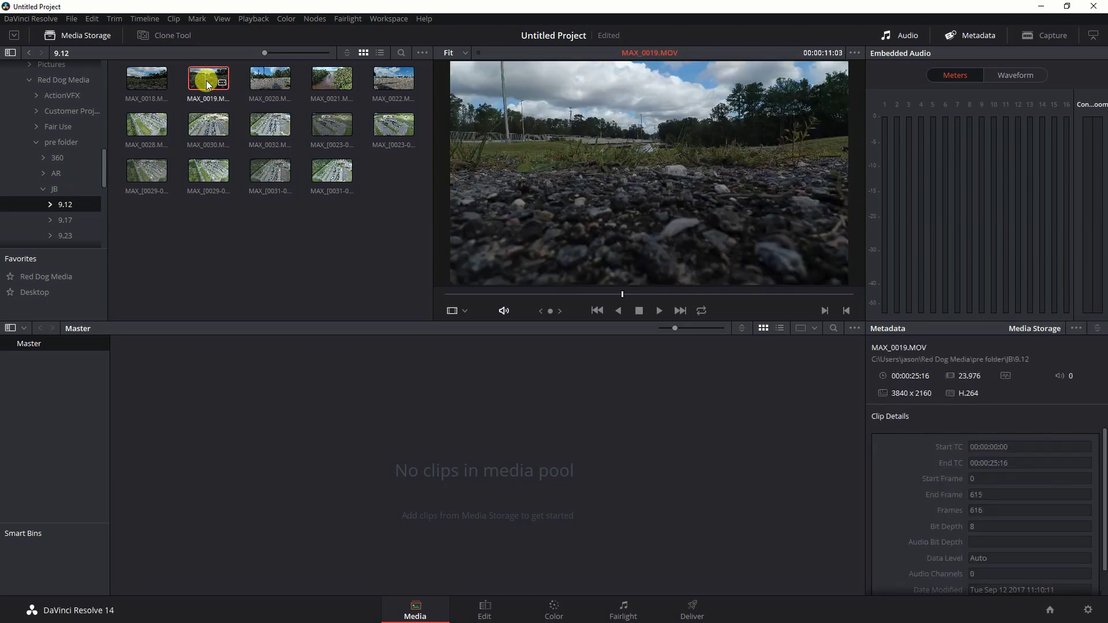
left_click(144, 120)
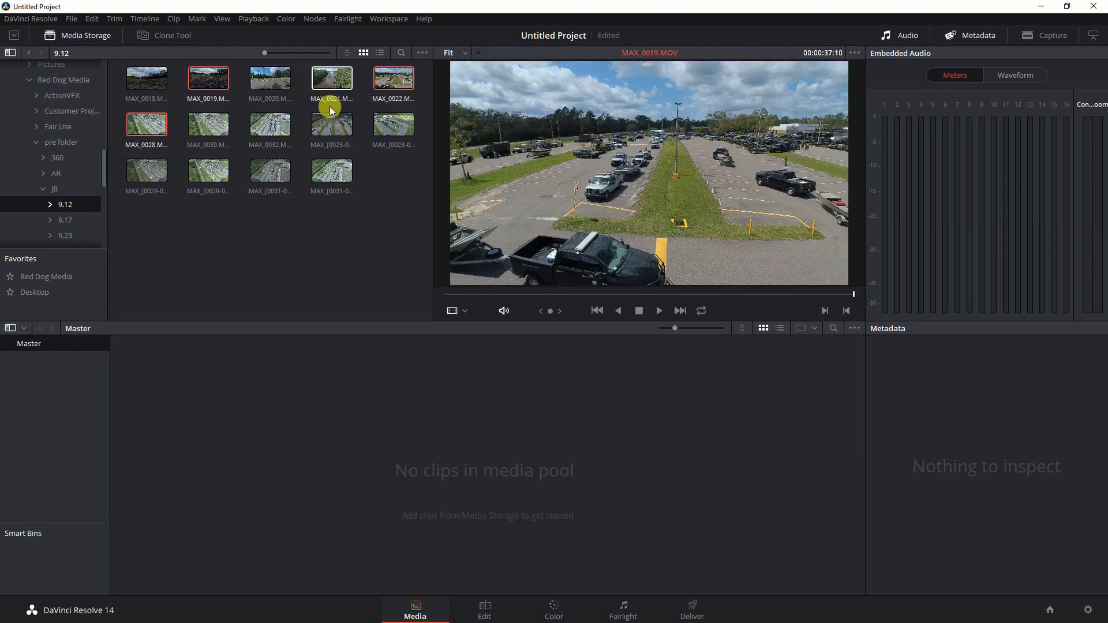
left_click_drag(203, 77, 334, 450)
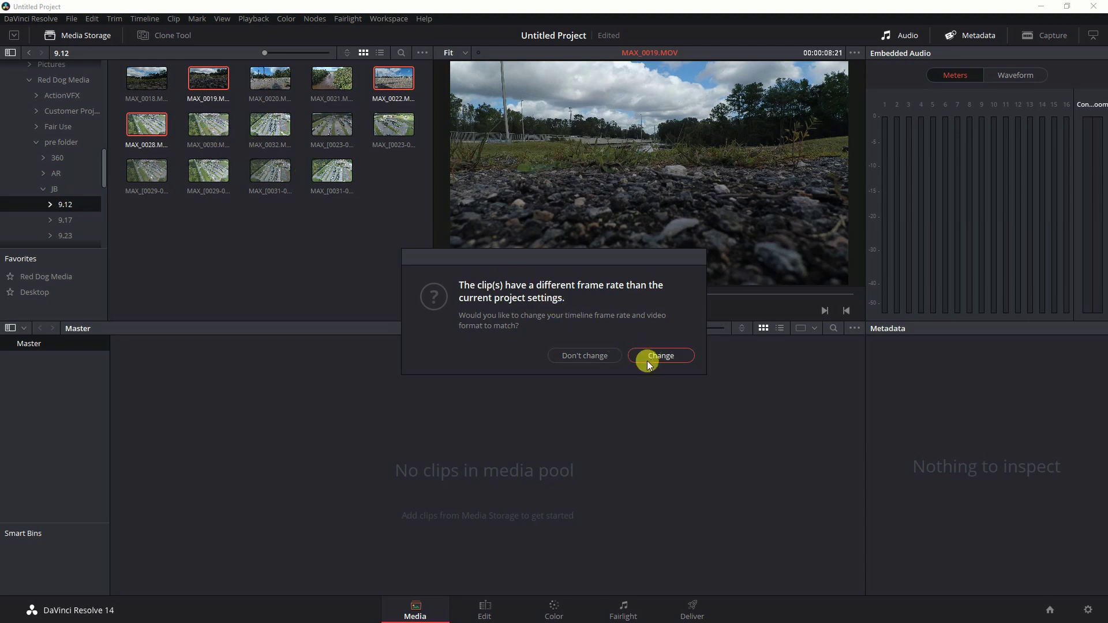
left_click(660, 356)
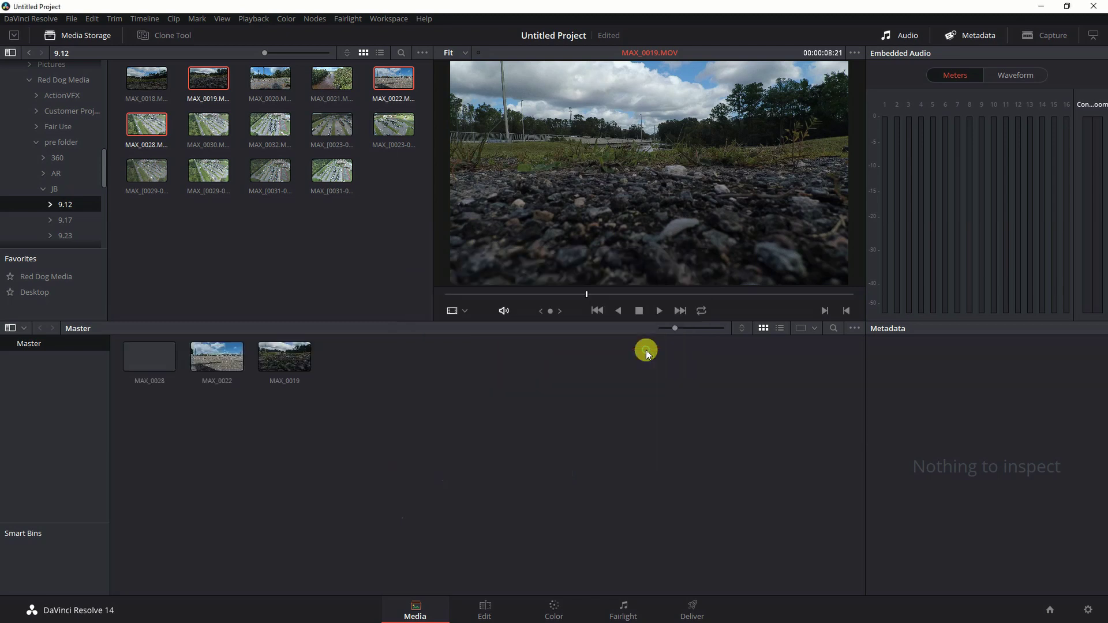
- Check the timeline resolution, frame rate and video monitoring options in the project's master settings, leaving them as they are
left_click(1089, 612)
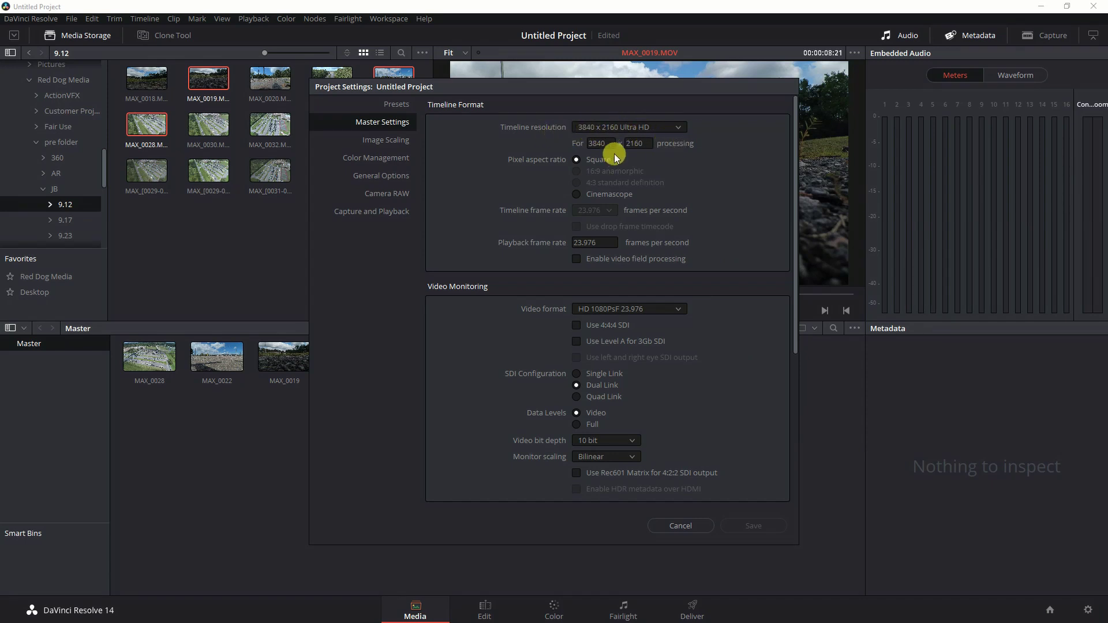
scroll(686, 369, "down", 3)
scroll(685, 368, "up", 3)
left_click(700, 525)
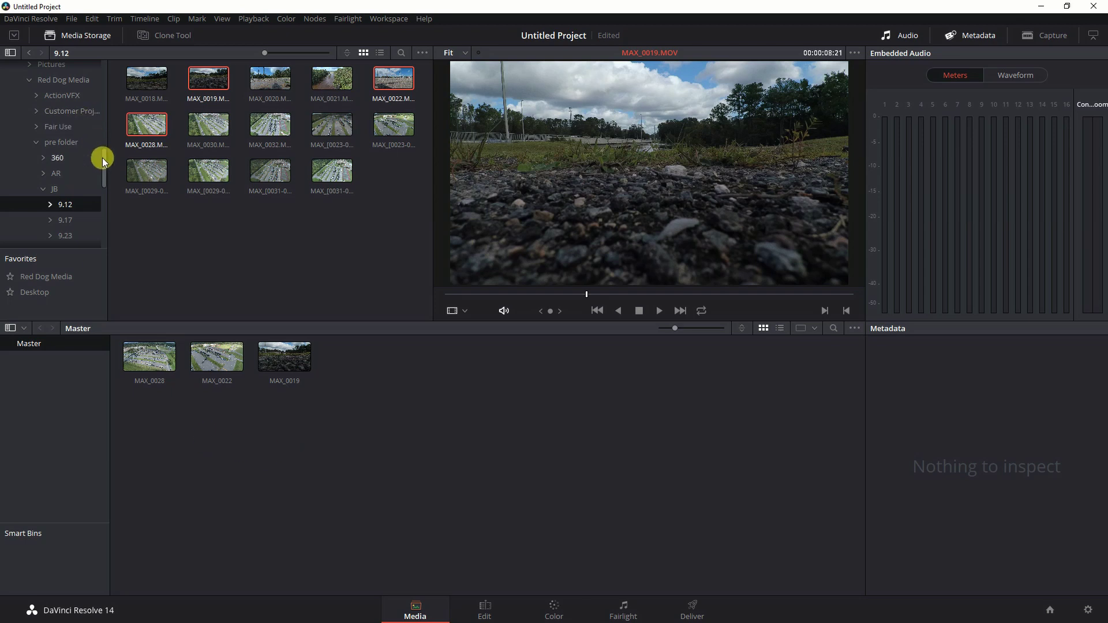
- Add the music file Firesong.mp3 from the RDM Audio folder to the media pool
left_click(44, 189)
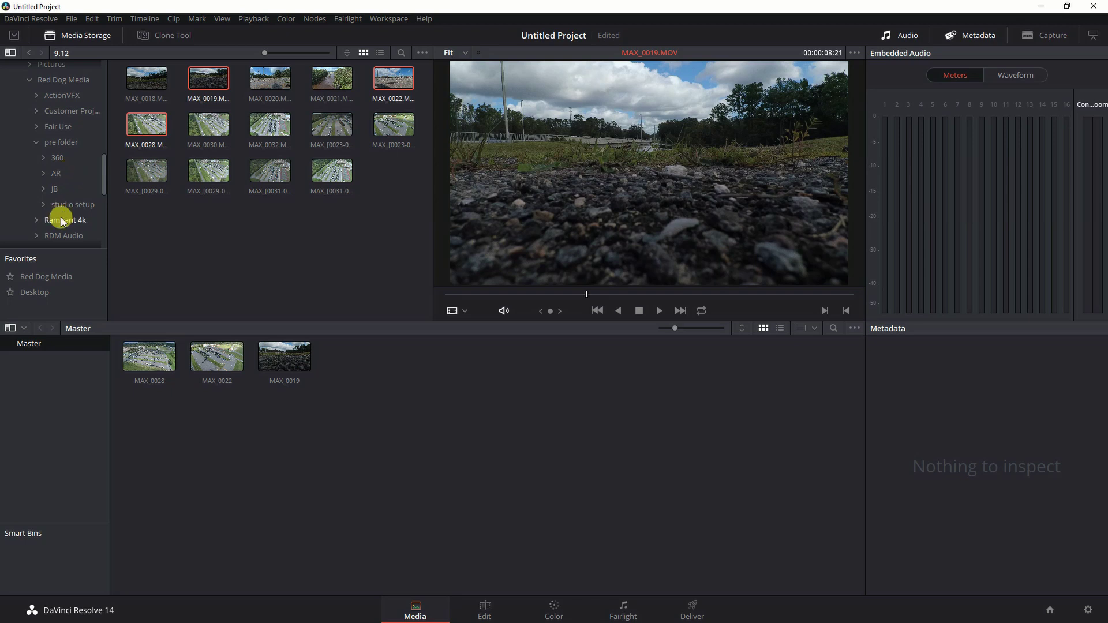
left_click(57, 235)
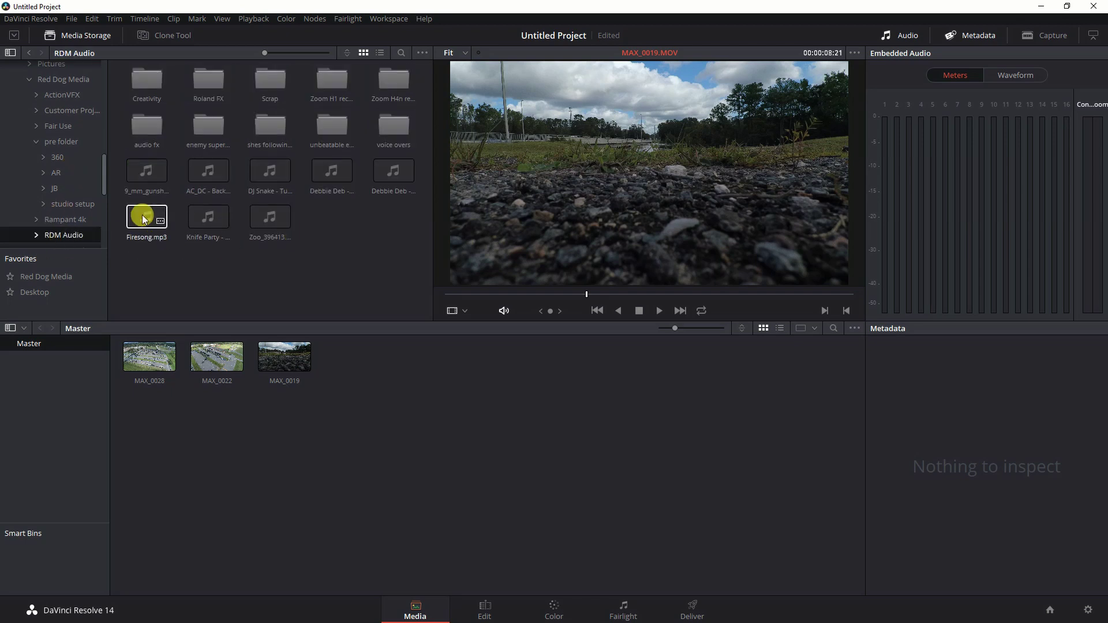
left_click_drag(144, 219, 231, 442)
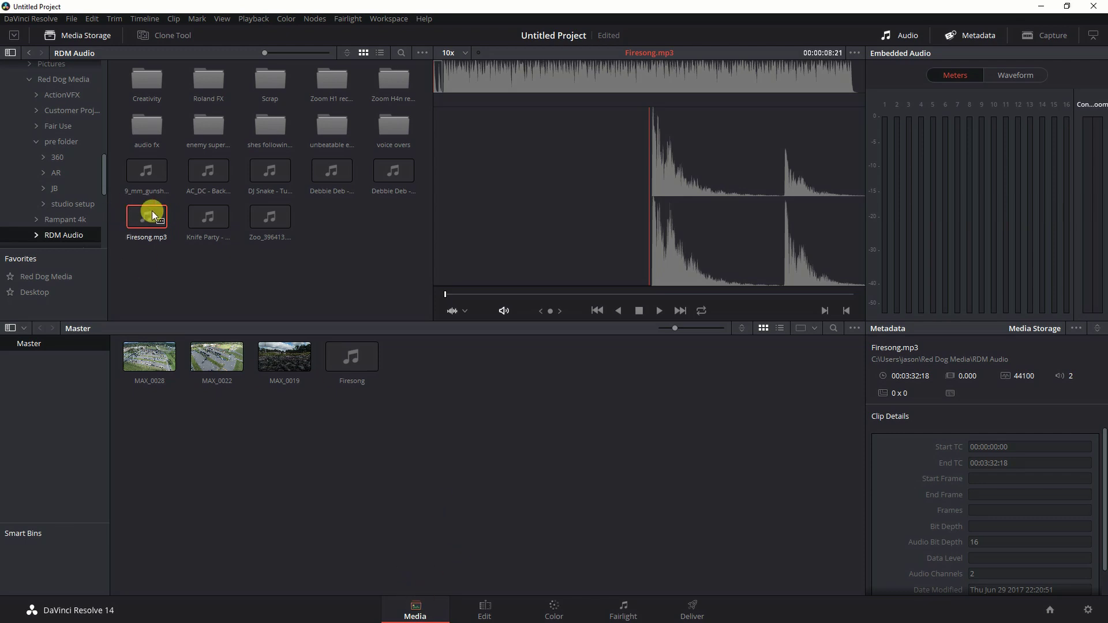
- Preview a short stretch of Firesong.mp3 in the viewer, then deselect it
left_click(659, 310)
left_click(639, 310)
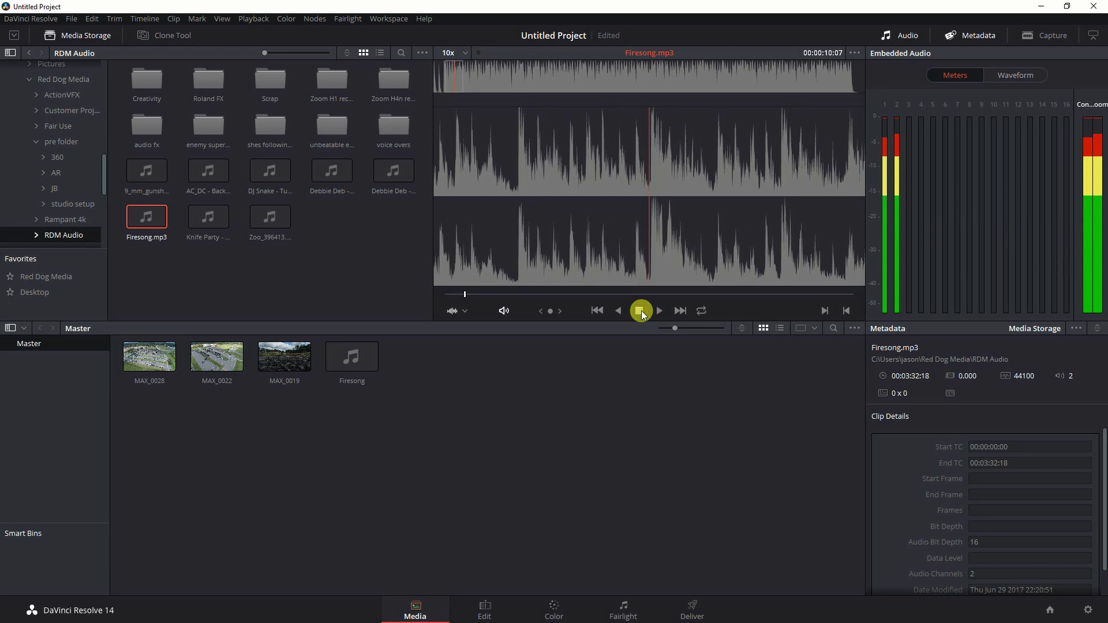
left_click(368, 338)
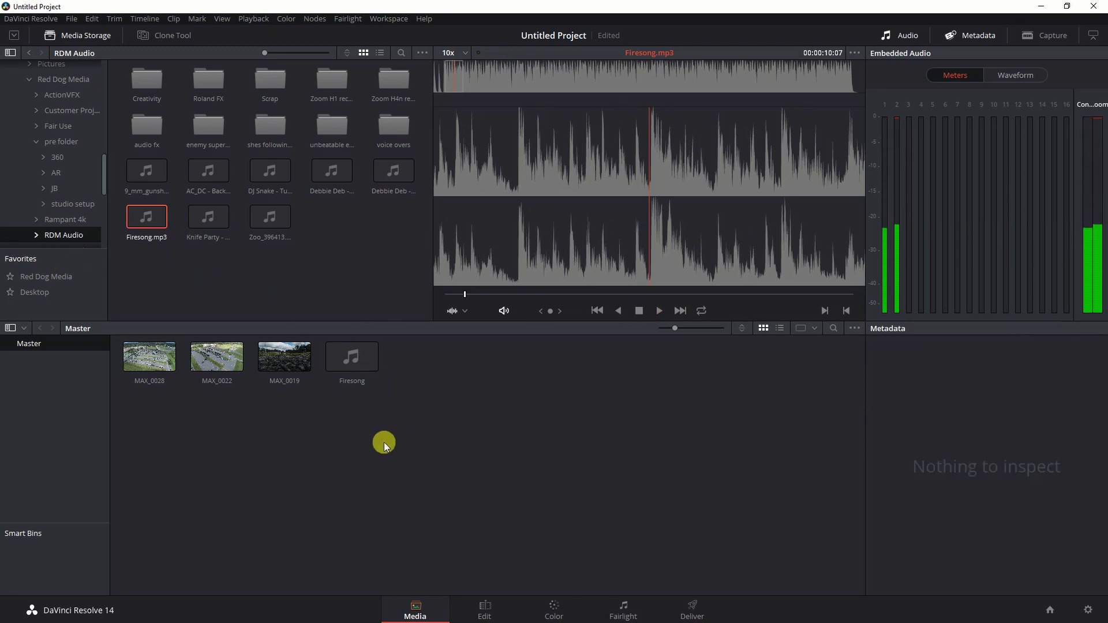
left_click(166, 365)
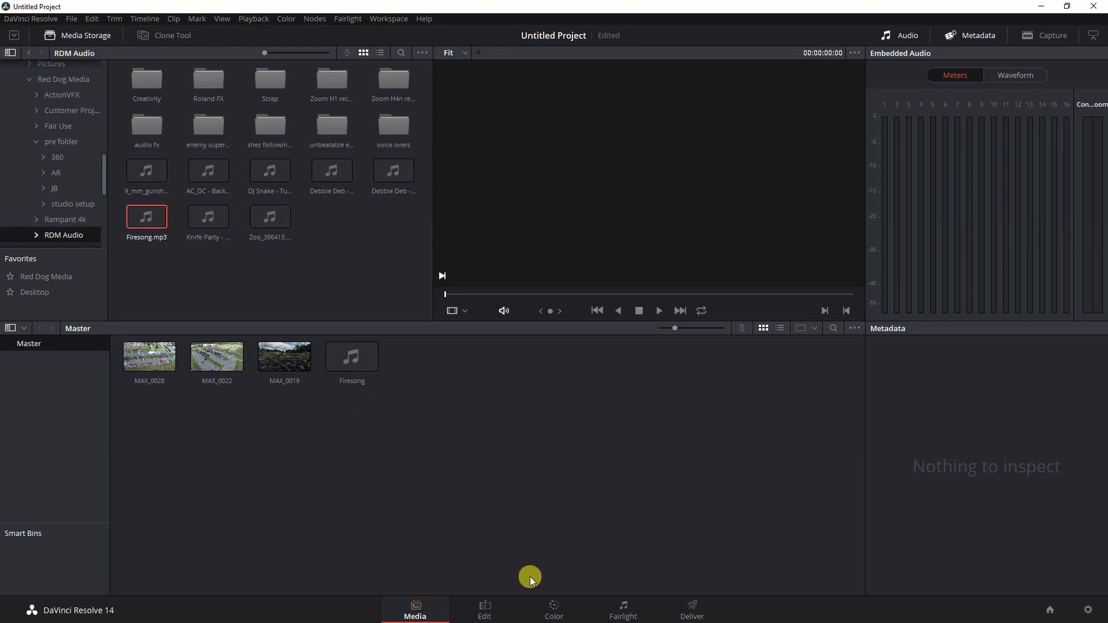
- On the Edit page, load MAX_0028 into the source viewer and play it from its first frame
left_click(485, 607)
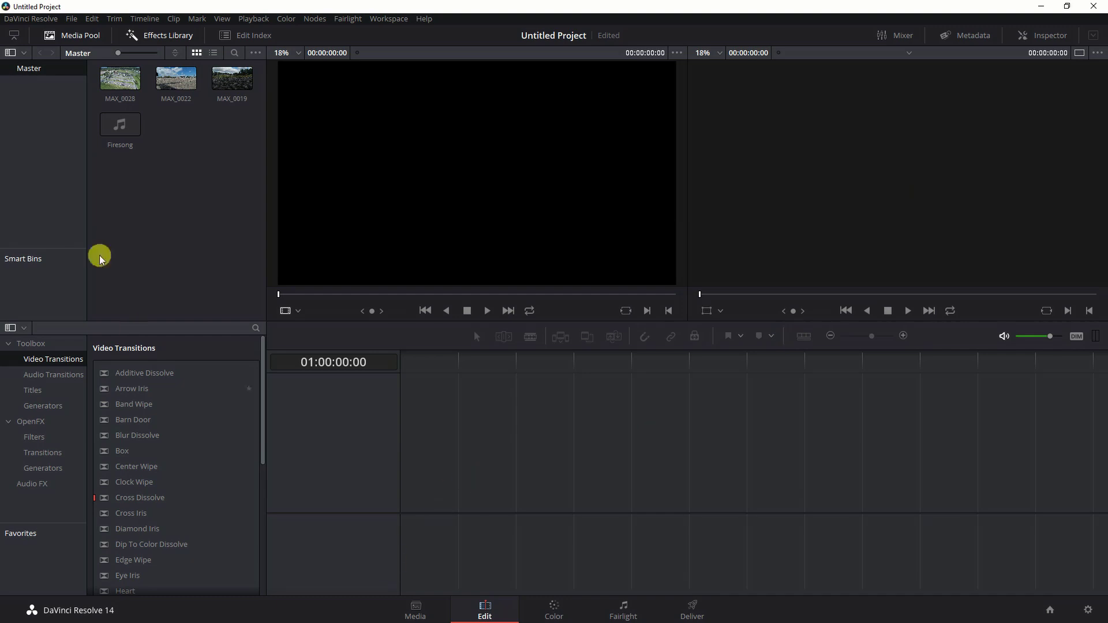
left_click(123, 82)
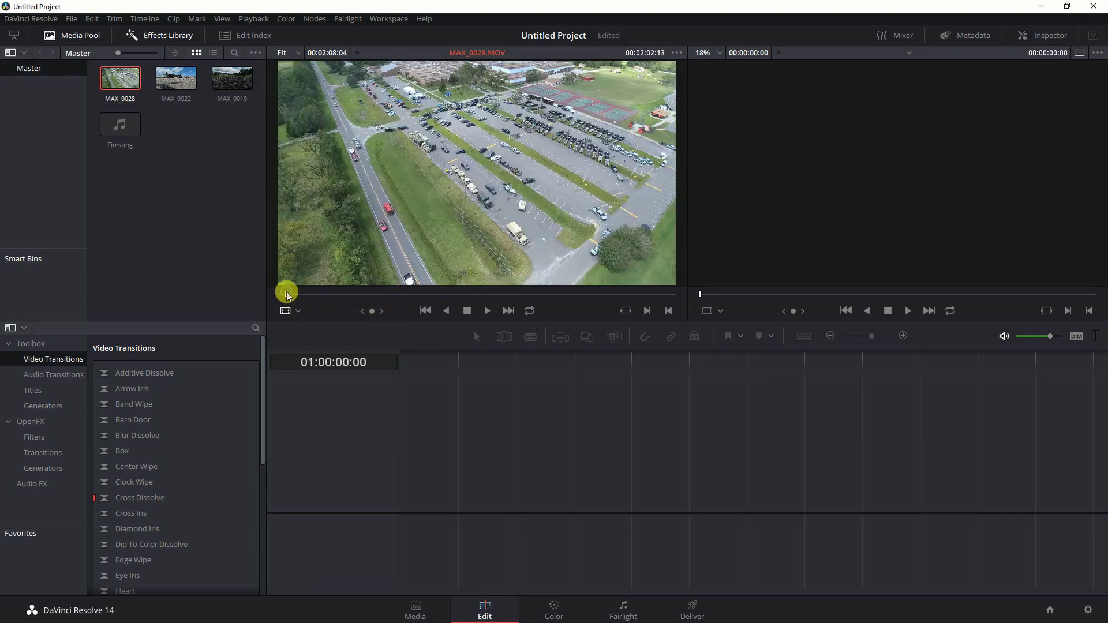
left_click_drag(284, 293, 272, 293)
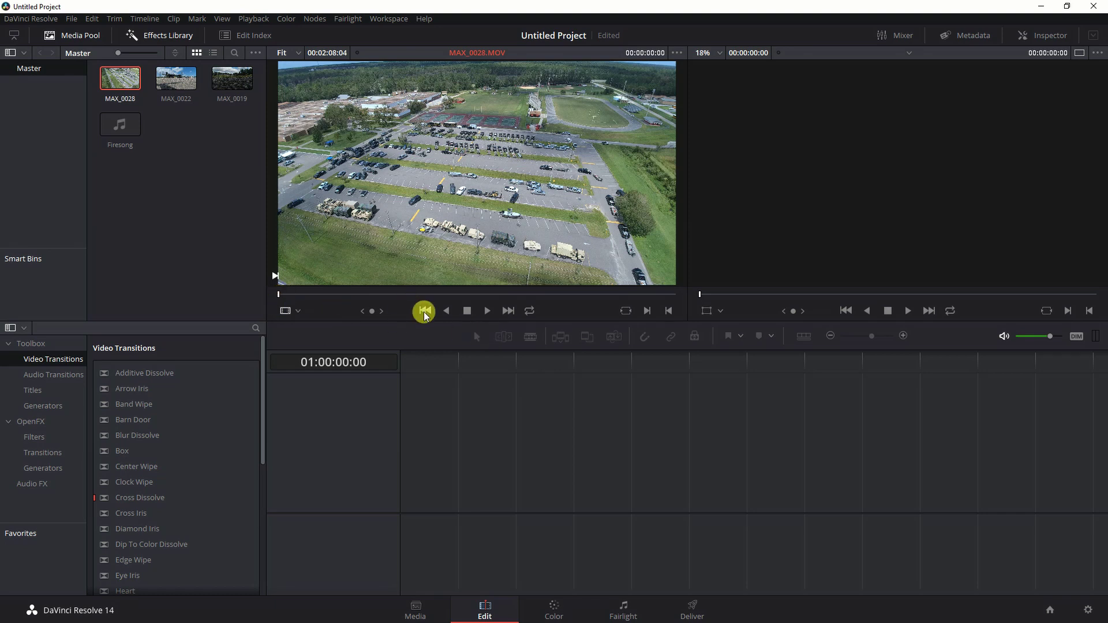
left_click(487, 311)
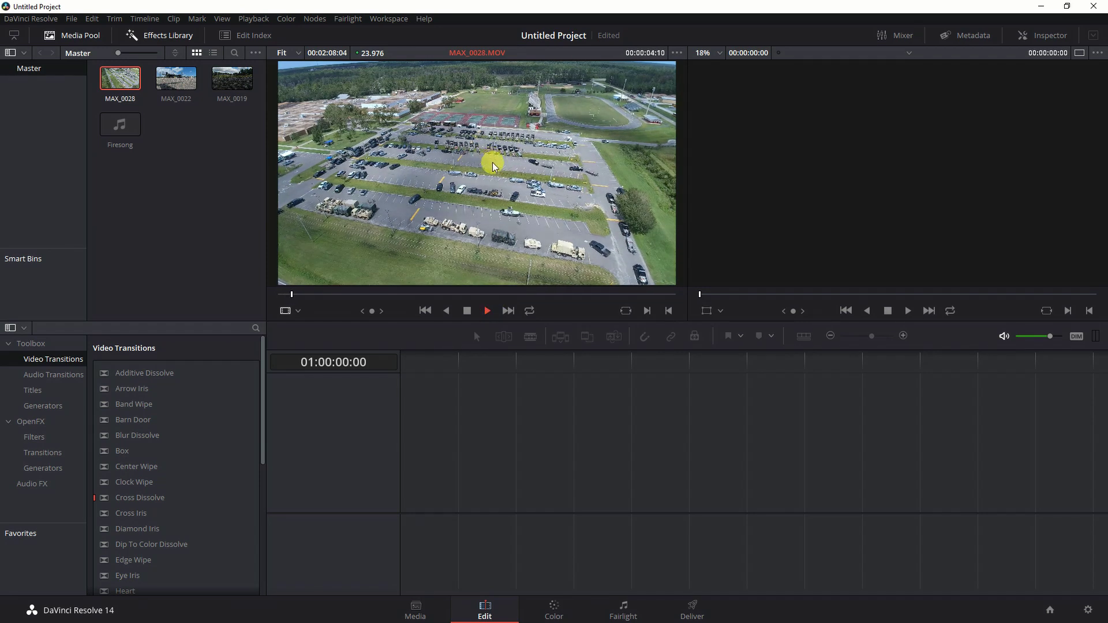
- Mark a section of MAX_0028 about 12 seconds long, place it on a new timeline and return the playhead to the start
left_click(648, 311)
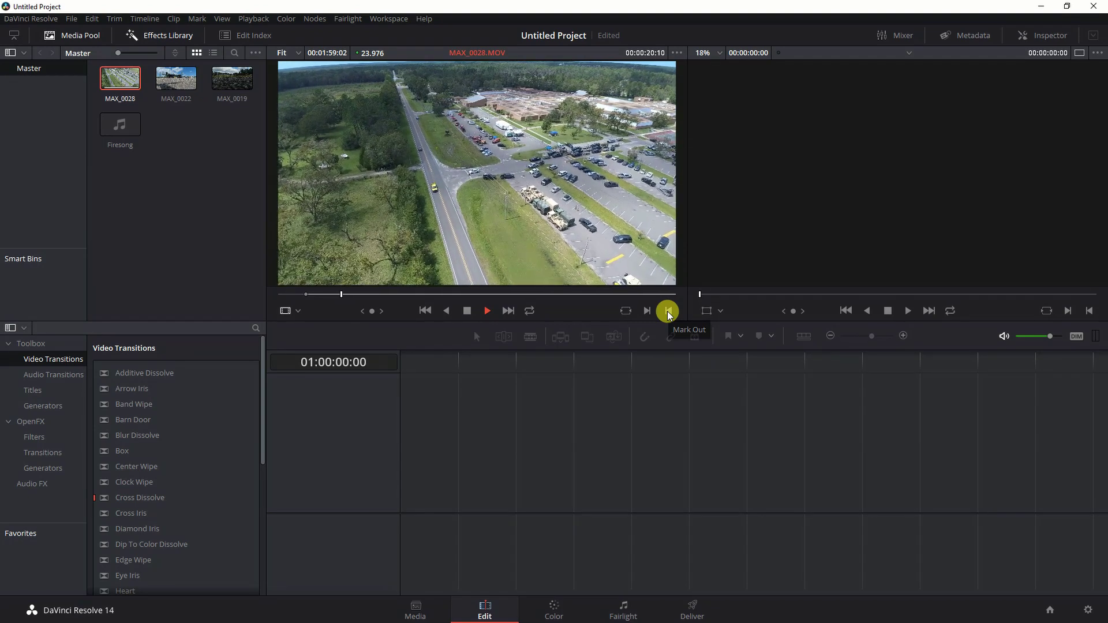
left_click(668, 312)
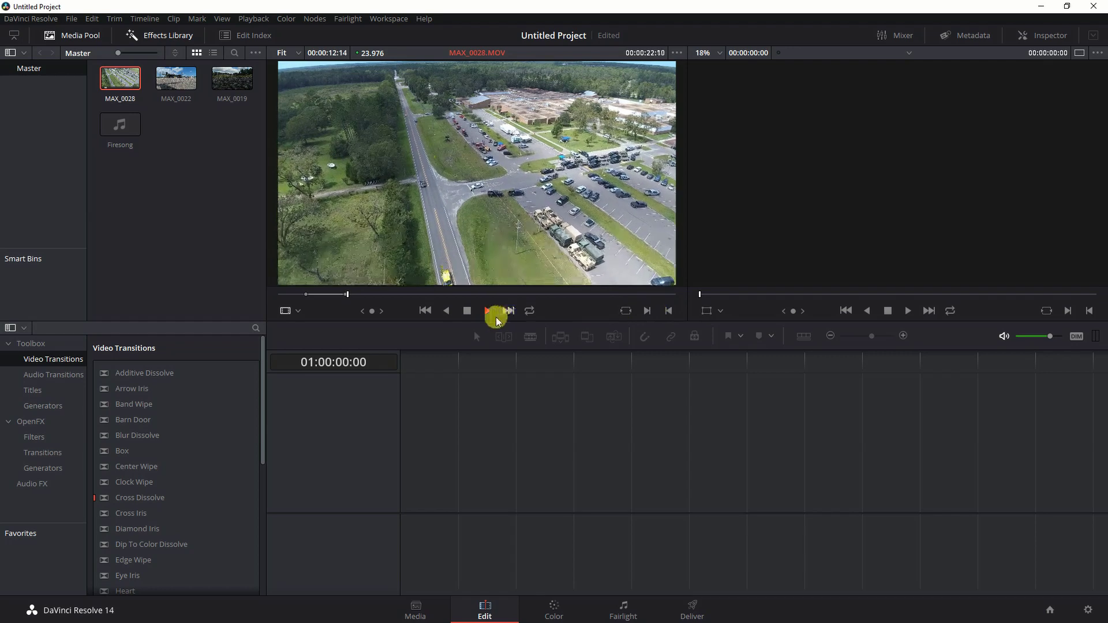
left_click(468, 310)
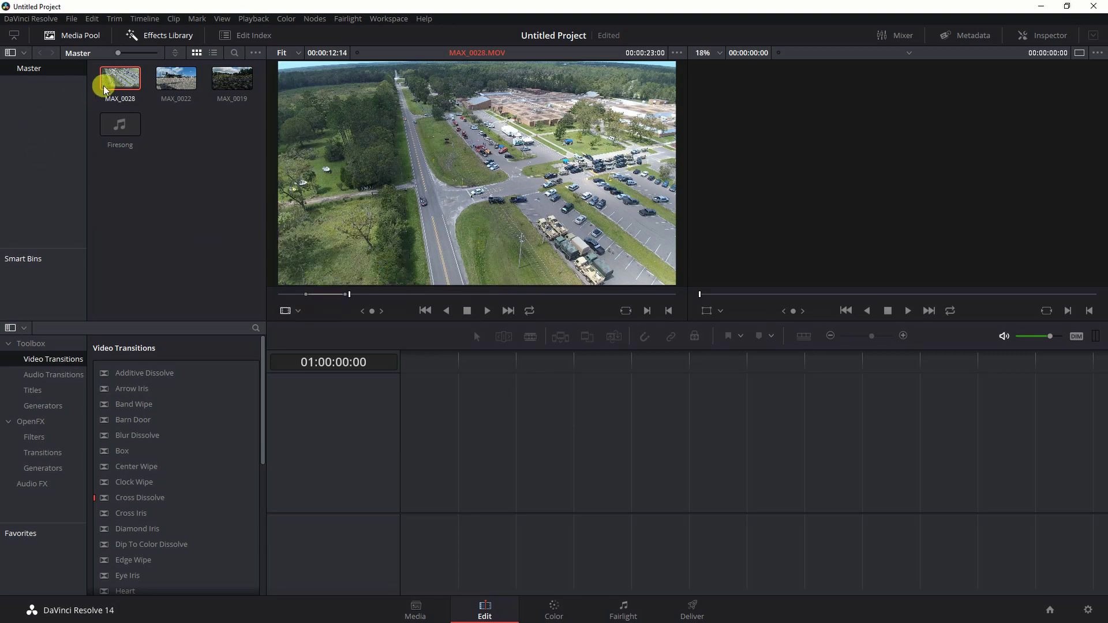
left_click_drag(121, 81, 365, 460)
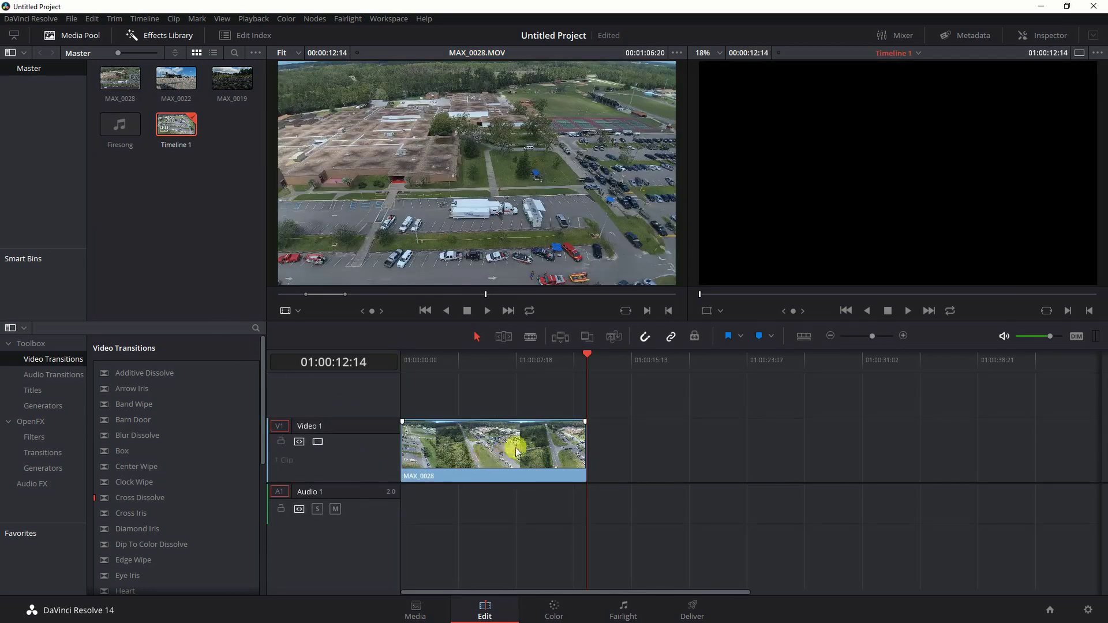
left_click_drag(585, 353, 383, 365)
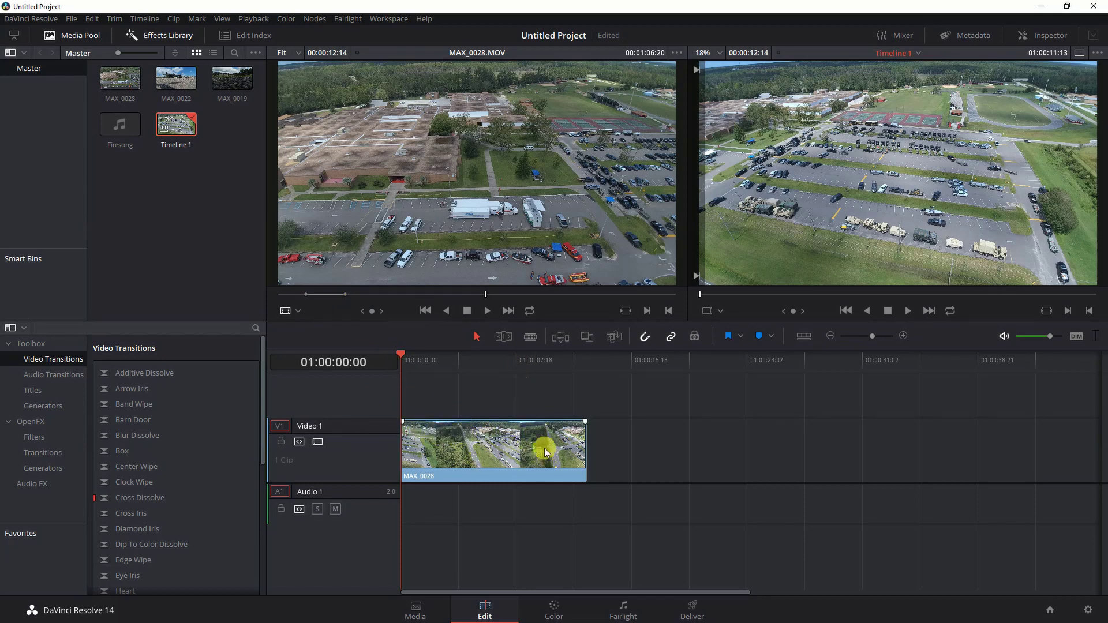
- Mark another section of MAX_0028, about 7.5 seconds long and ending near 00:01:42, and place it after the first clip on Video 1
left_click(119, 85)
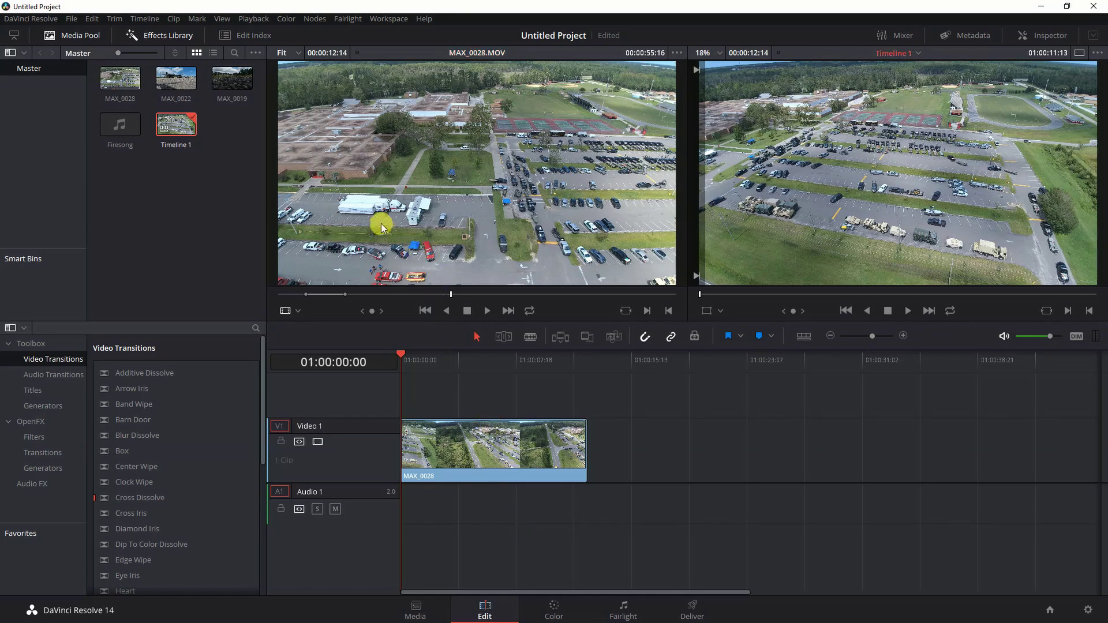
left_click(128, 80)
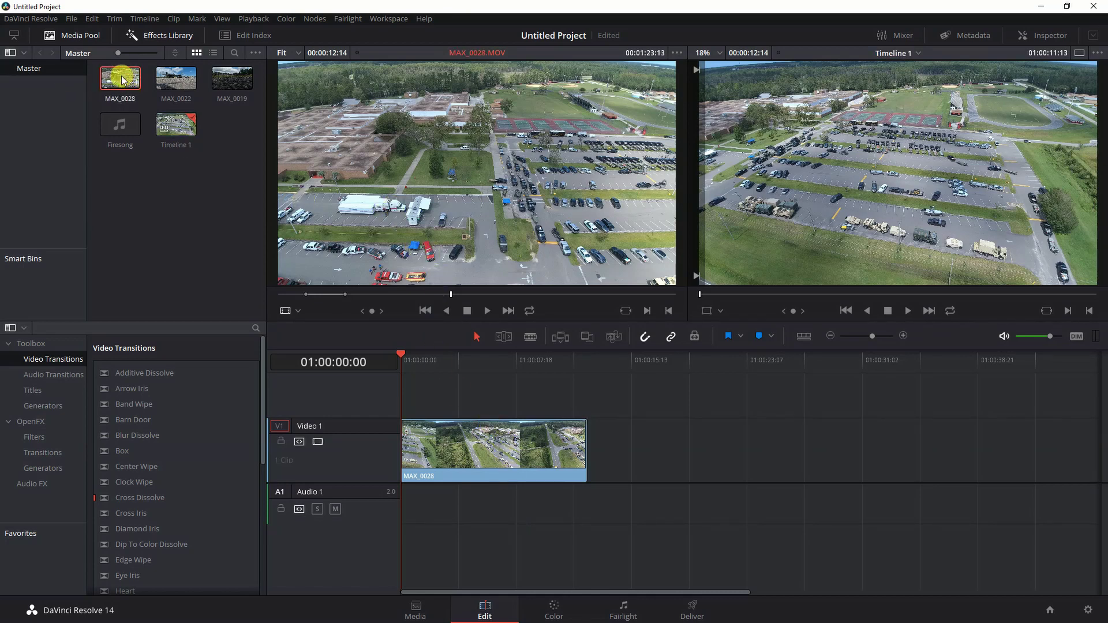
left_click_drag(483, 295, 507, 295)
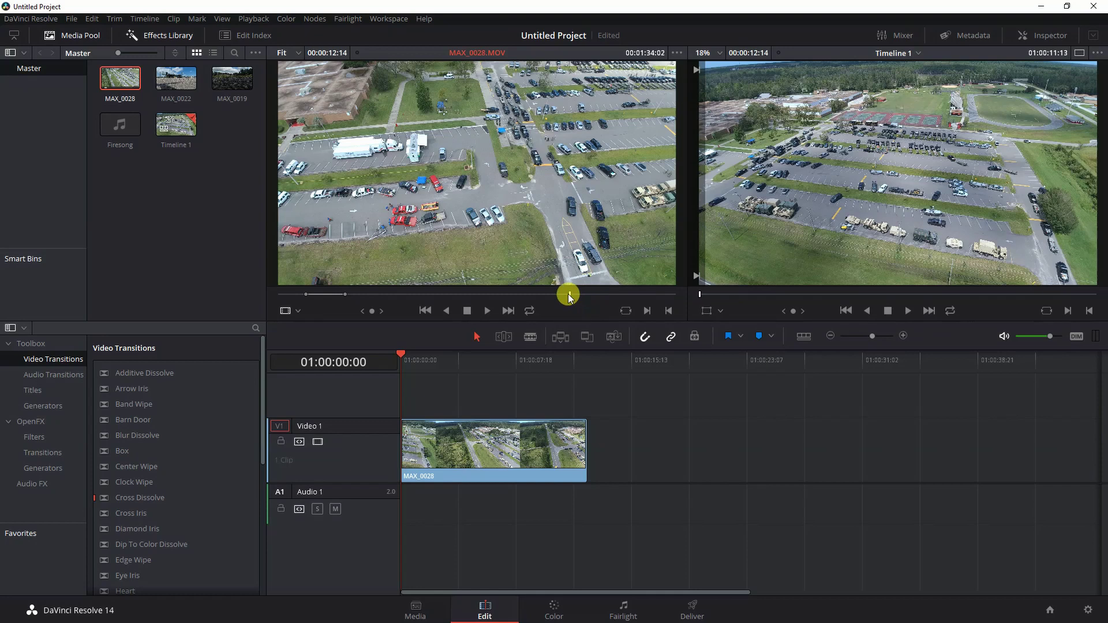
left_click(488, 310)
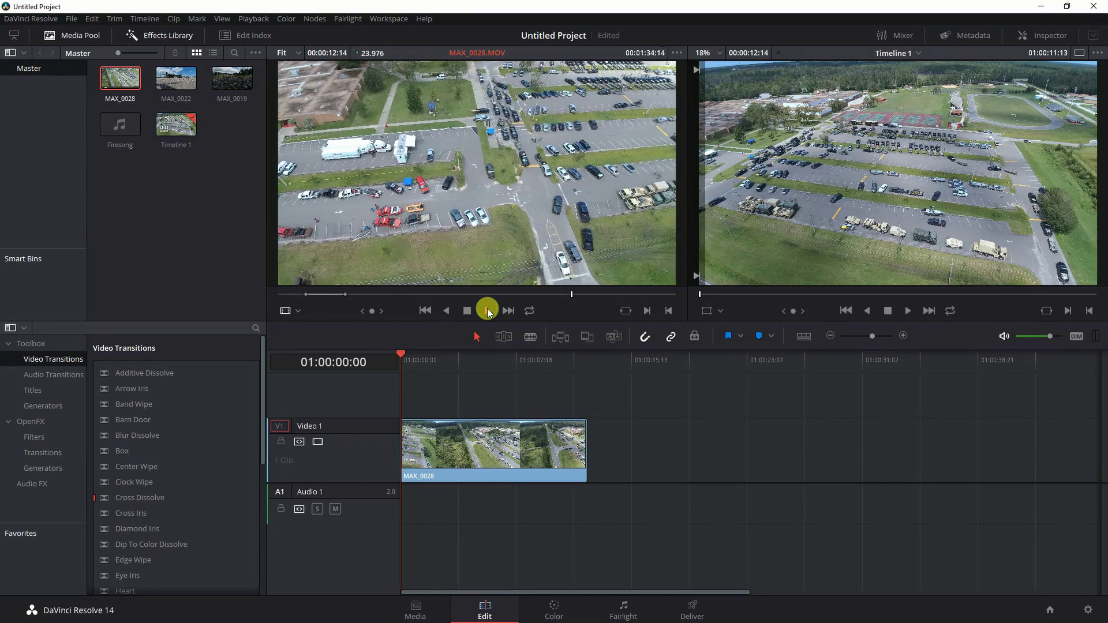
left_click(647, 312)
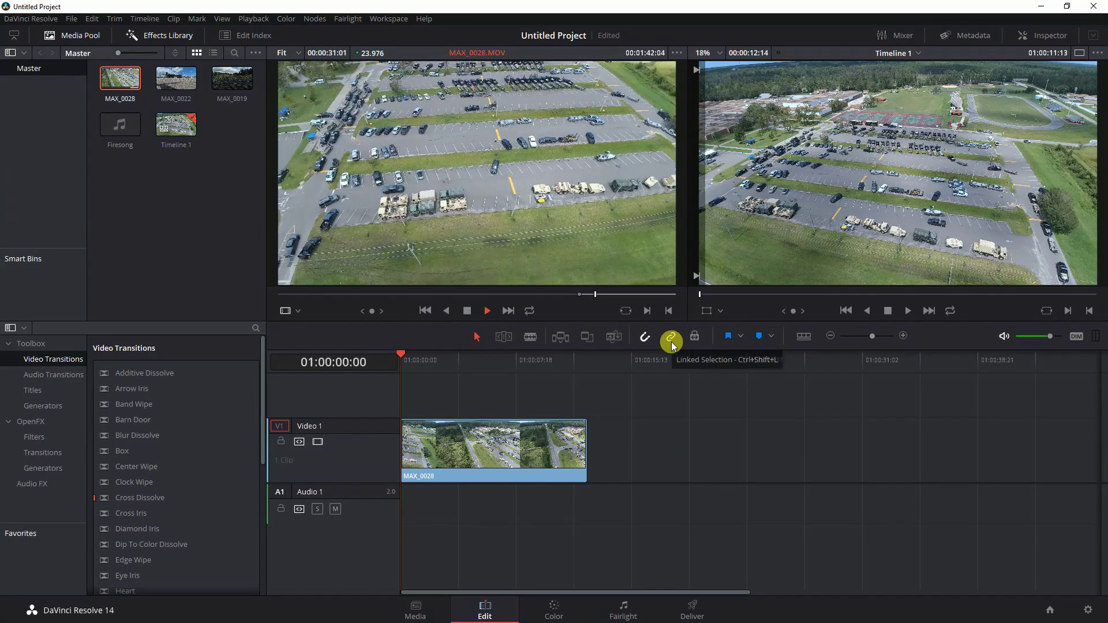
left_click(669, 313)
left_click(467, 311)
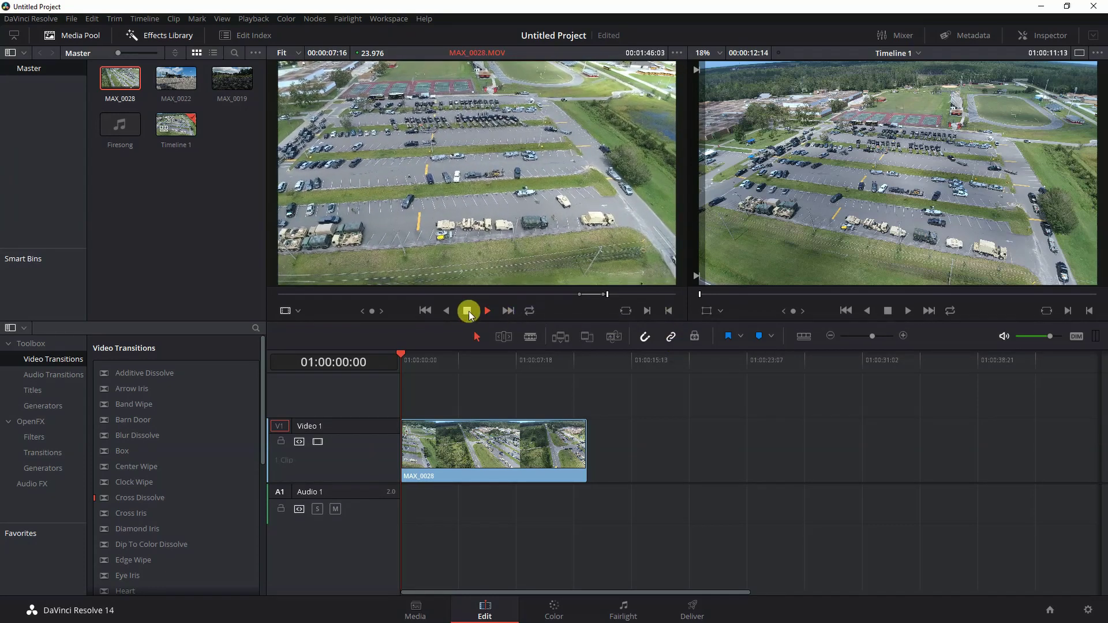
left_click_drag(114, 79, 554, 438)
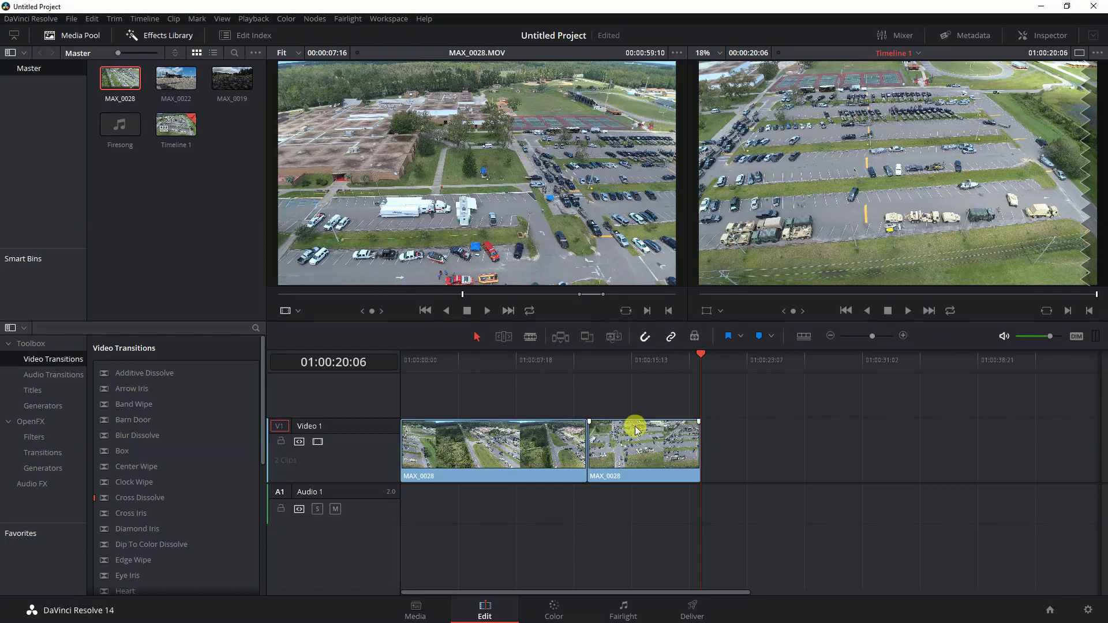
left_click(626, 520)
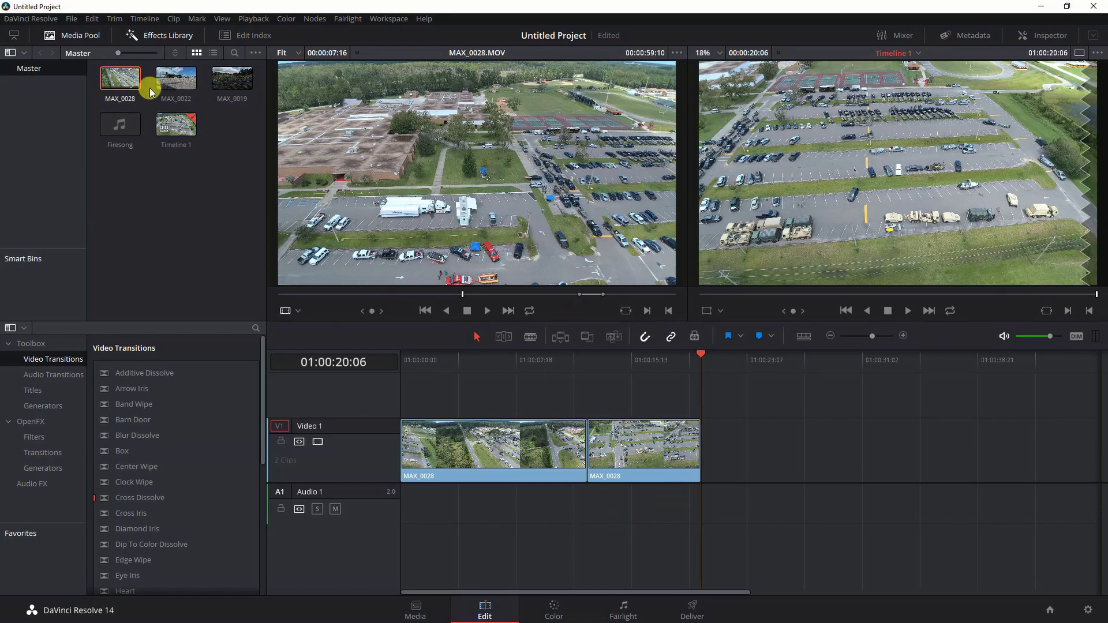
- Mark a section of MAX_0022 about 7.5 seconds long starting at 00:00:12:06 and append it after the second clip on Video 1
left_click(176, 82)
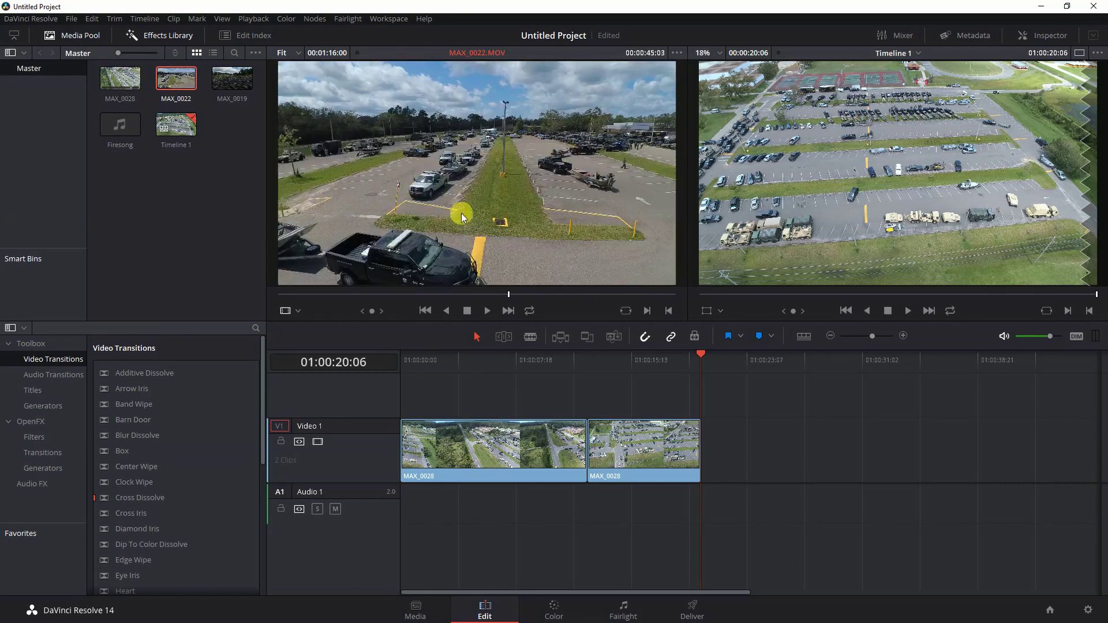
left_click(335, 295)
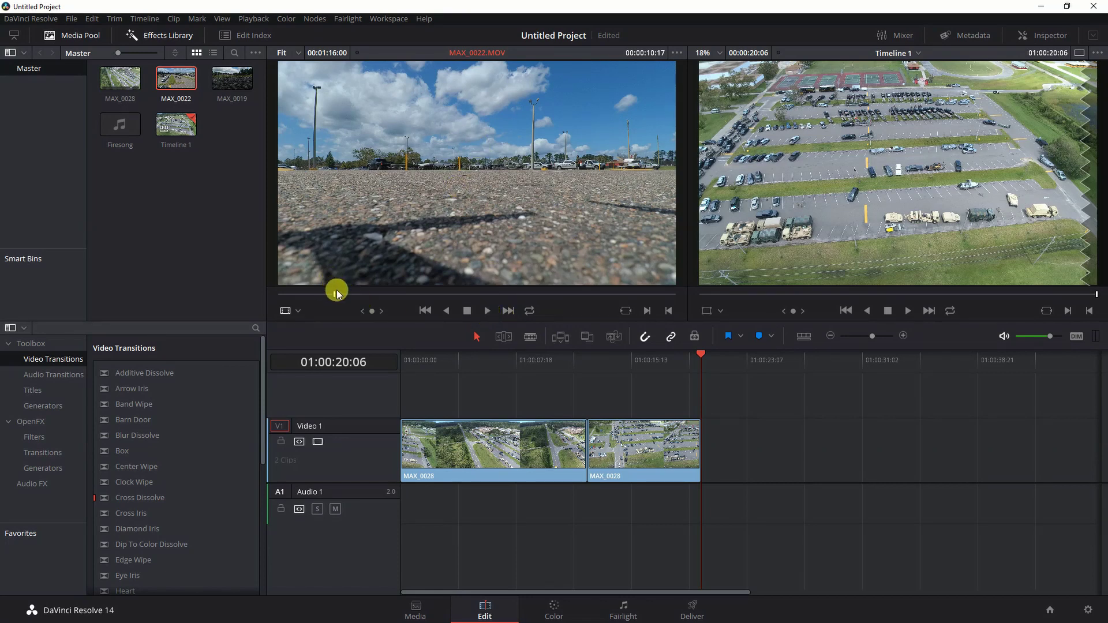
mouse_move(341, 295)
left_mouse_down()
mouse_move(387, 294)
mouse_move(334, 300)
mouse_move(344, 303)
left_mouse_up()
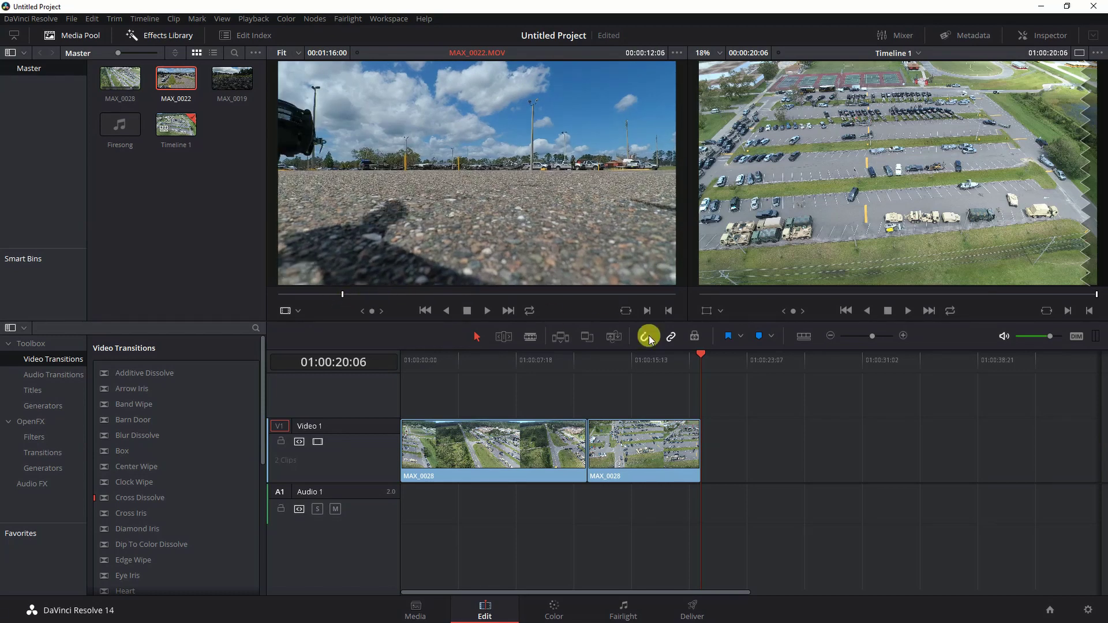
left_click(647, 311)
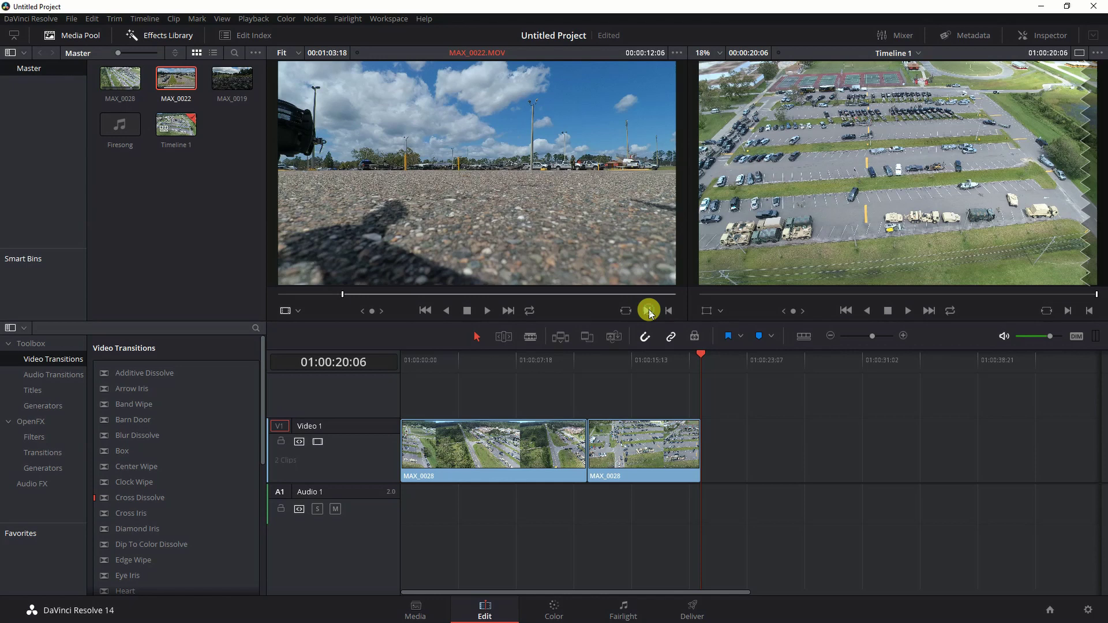
left_click(488, 311)
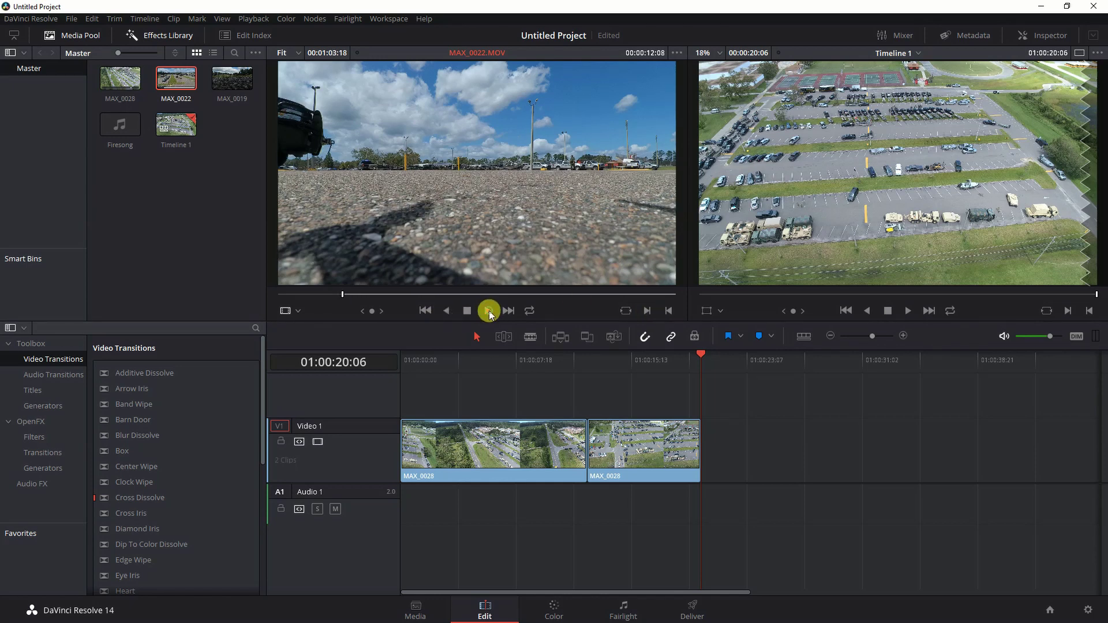
left_click(668, 315)
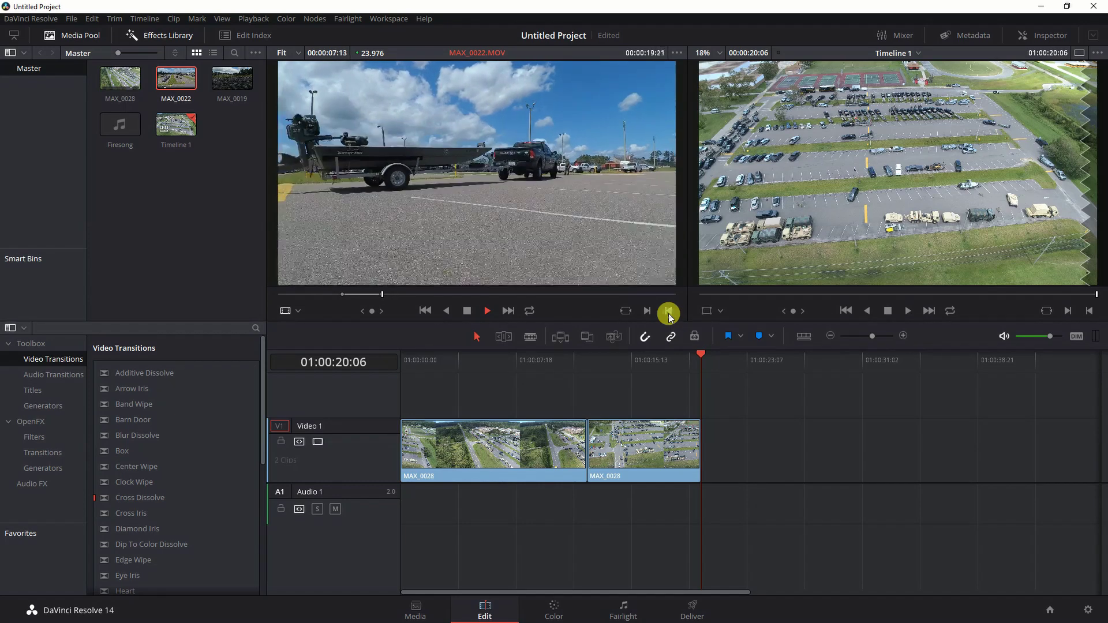
left_click(467, 311)
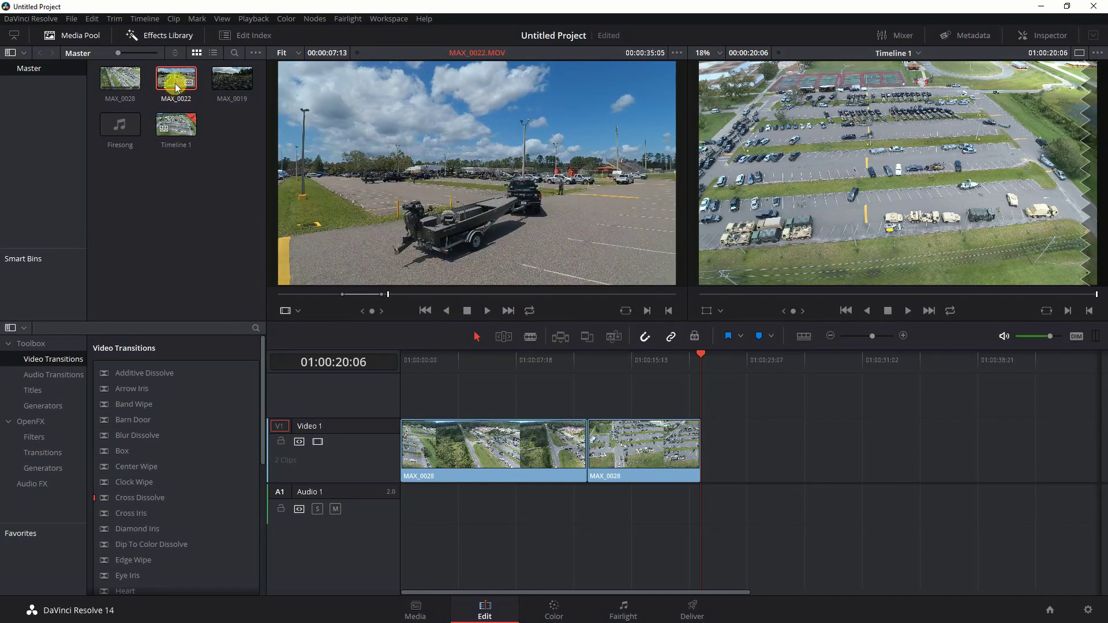
left_click_drag(176, 84, 737, 515)
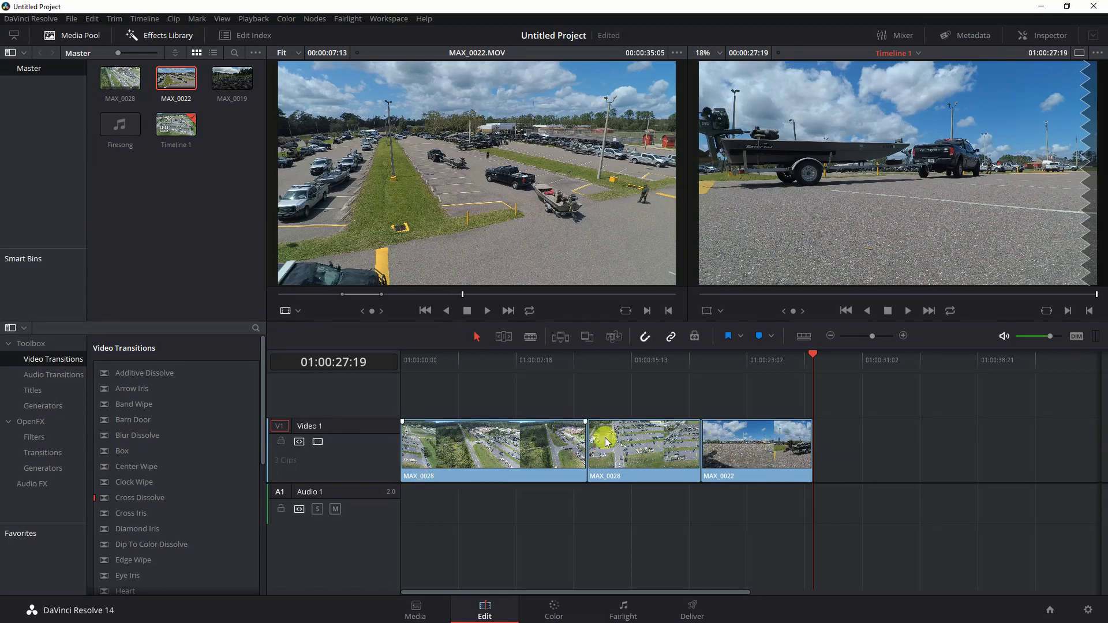
- Load MAX_0019 into the source viewer, check several points along the clip, and deselect it in the media pool
left_click(231, 82)
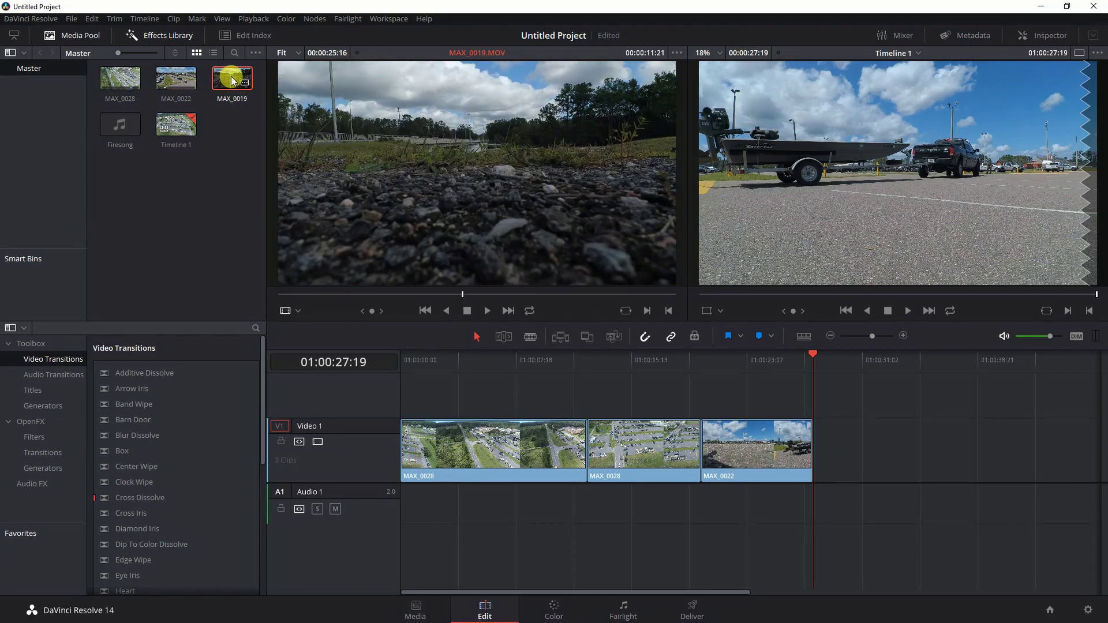
left_click(353, 294)
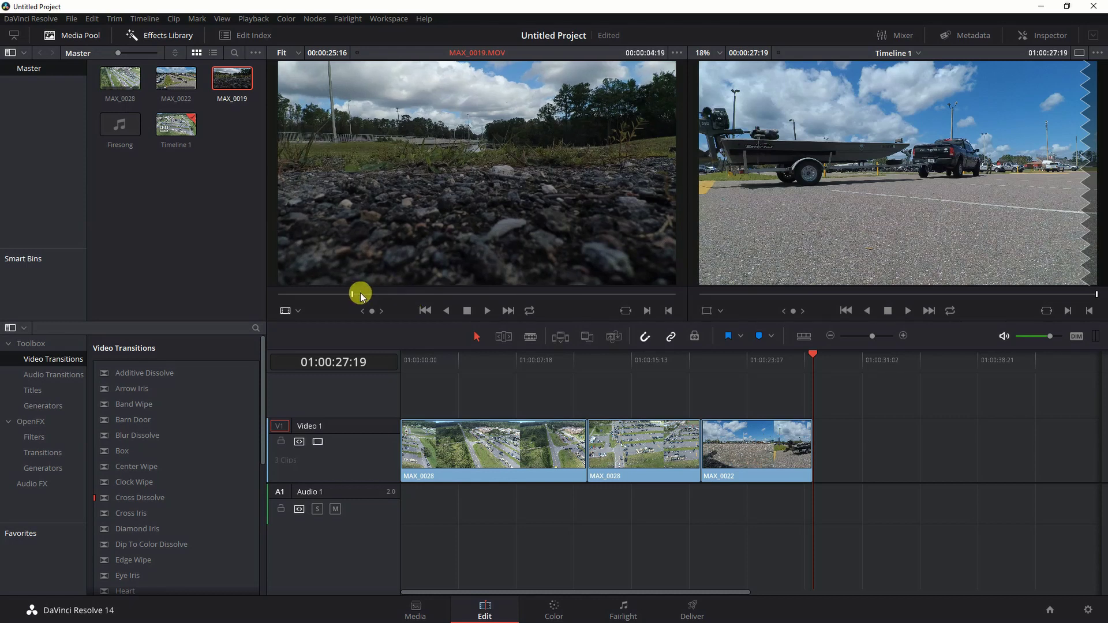
left_click(383, 295)
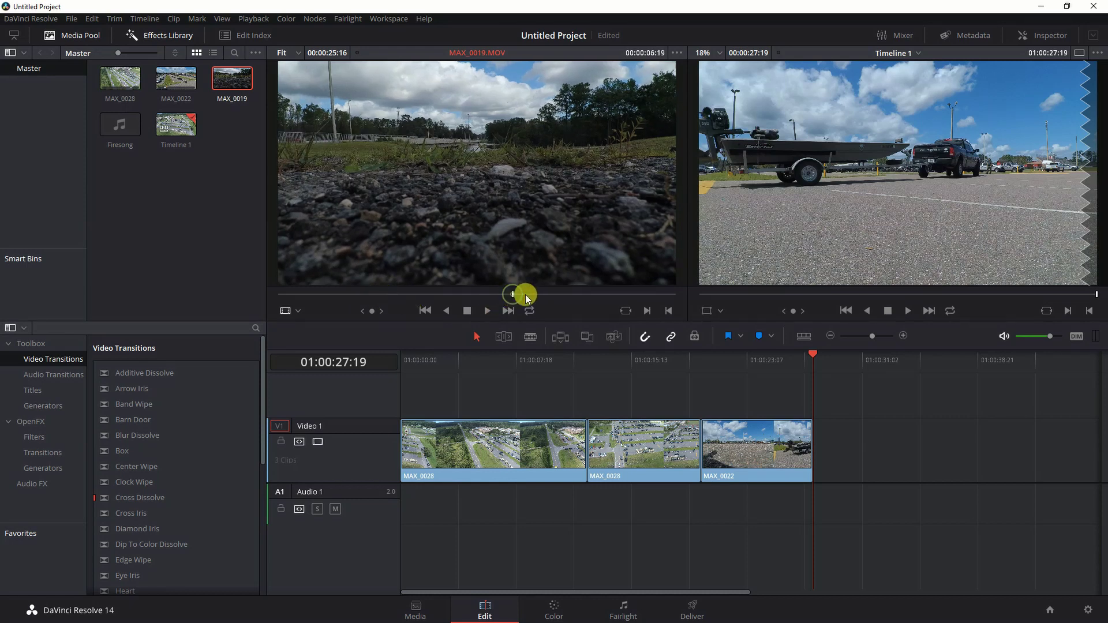
left_click(565, 294)
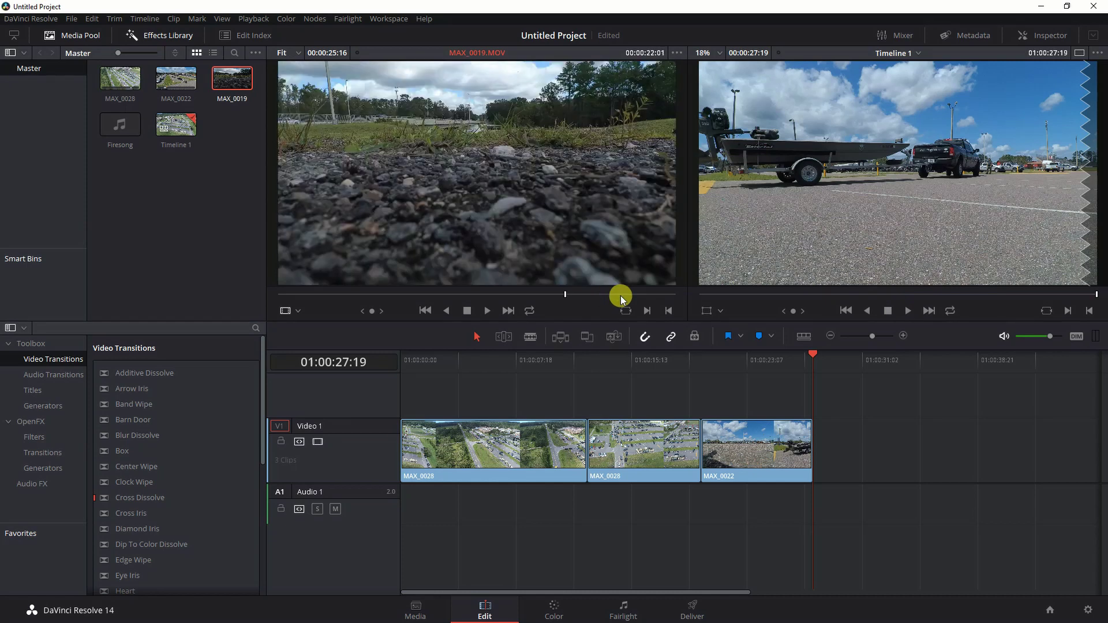
left_click(620, 294)
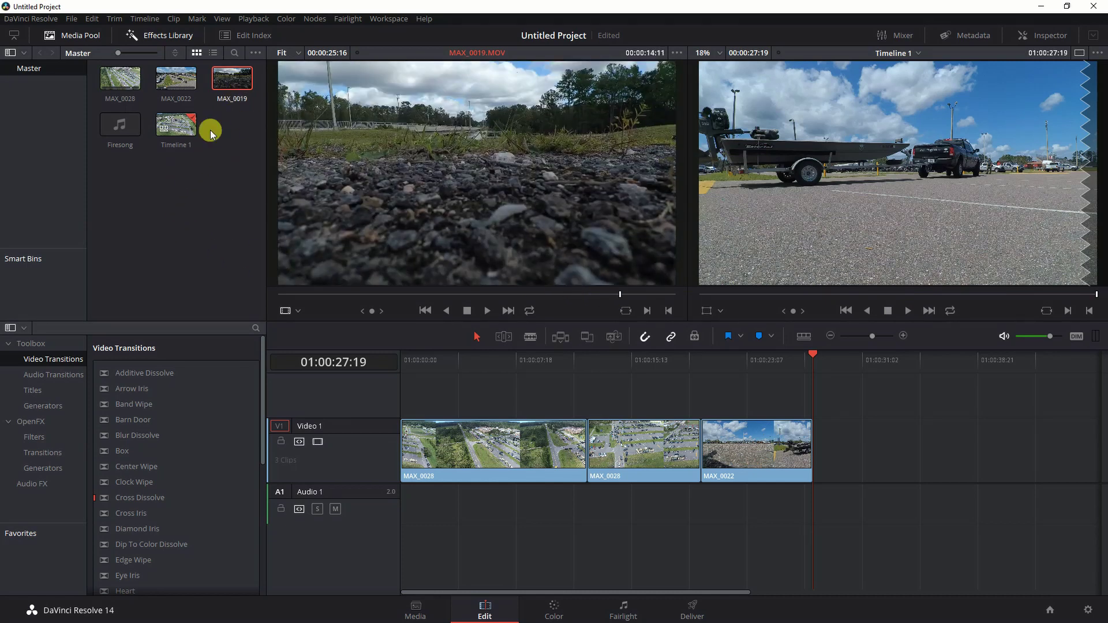
left_click(166, 183)
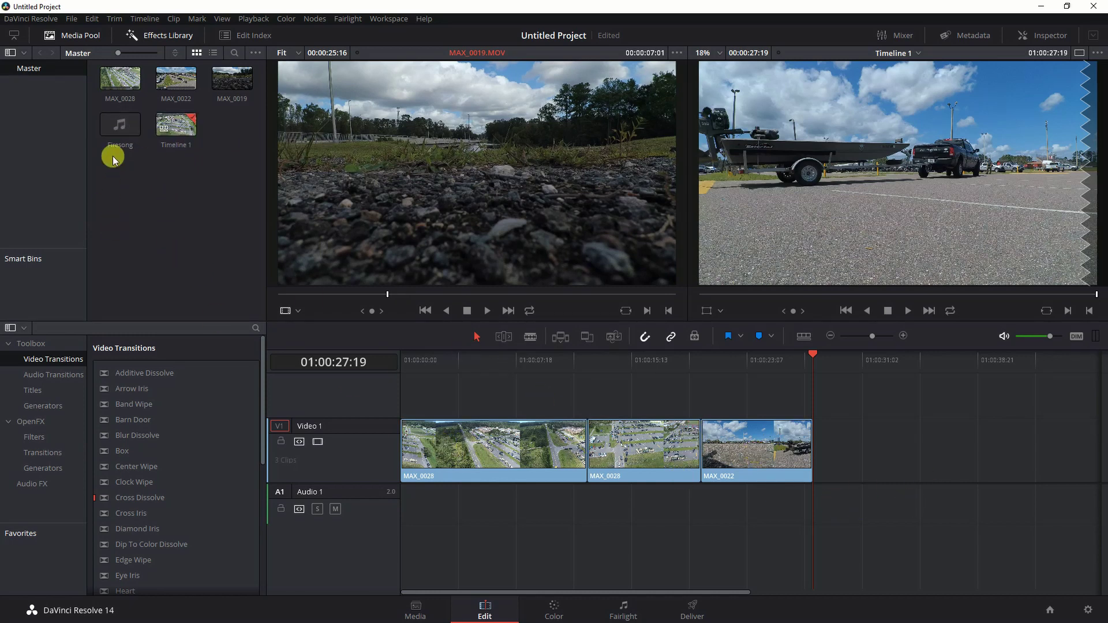
- Jump through the timeline's edit points and bring the playhead to the first frame of the MAX_0022 clip
left_click(181, 126)
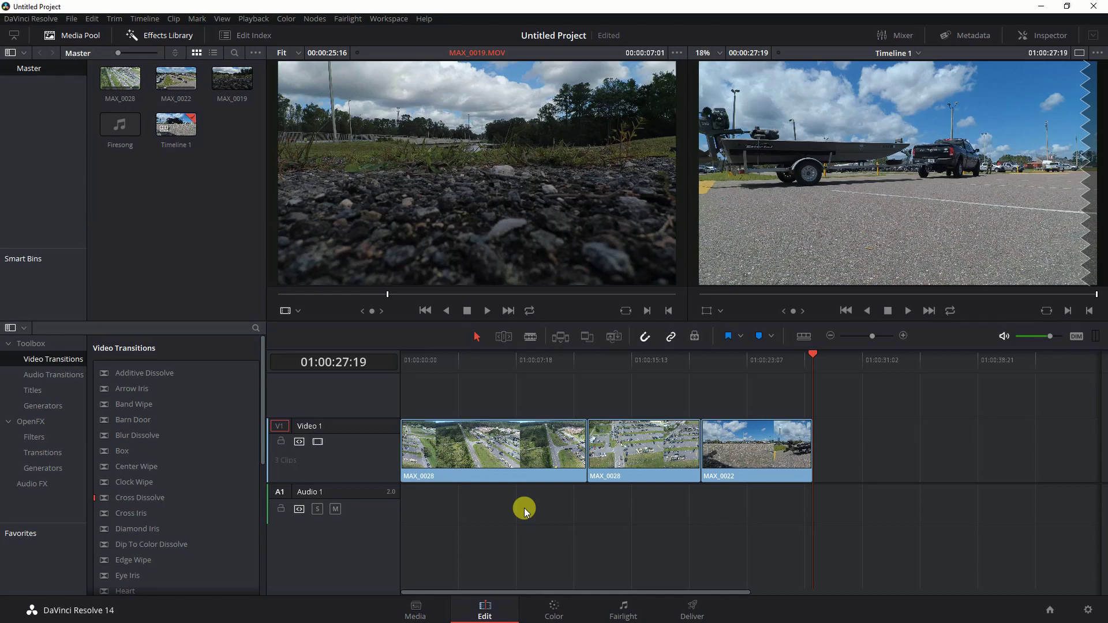
left_click(757, 445)
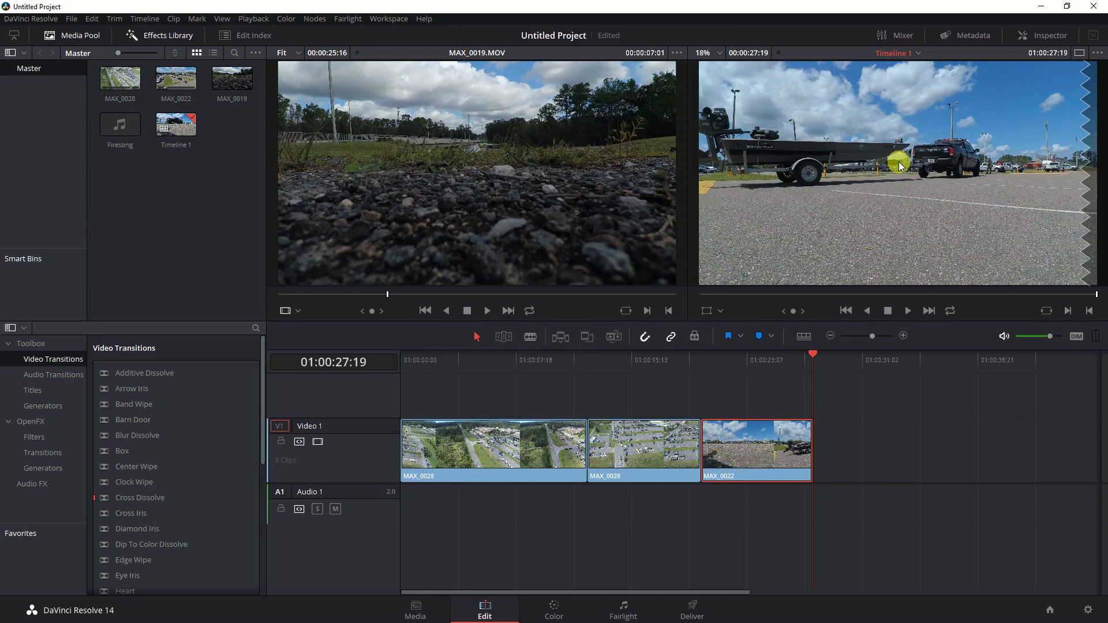
left_click(846, 312)
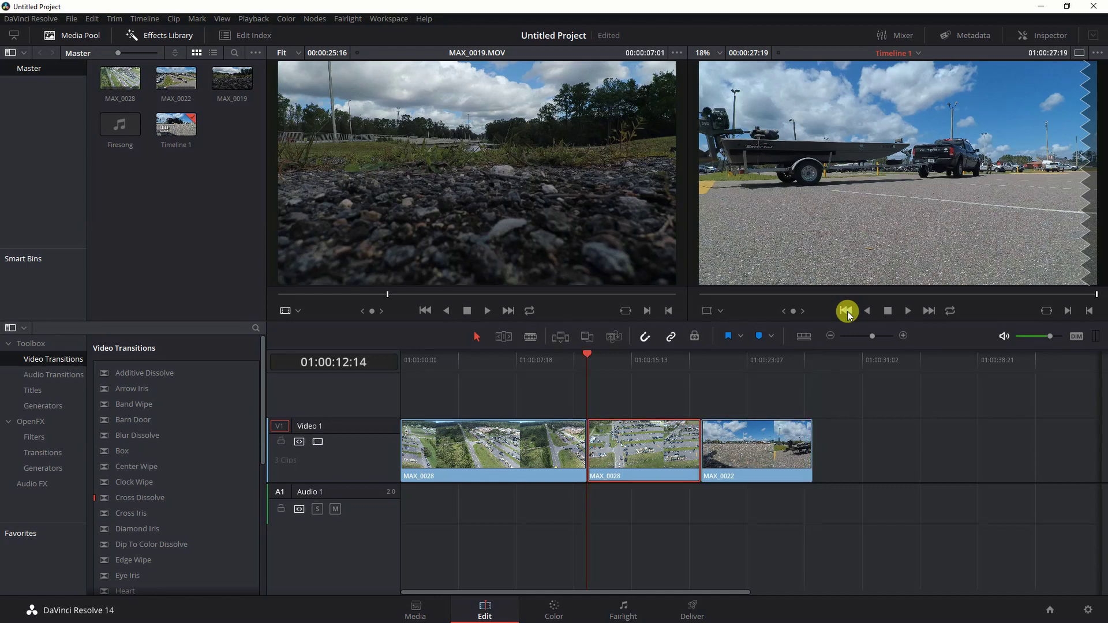
left_click(847, 311)
left_click(926, 315)
left_click(925, 315)
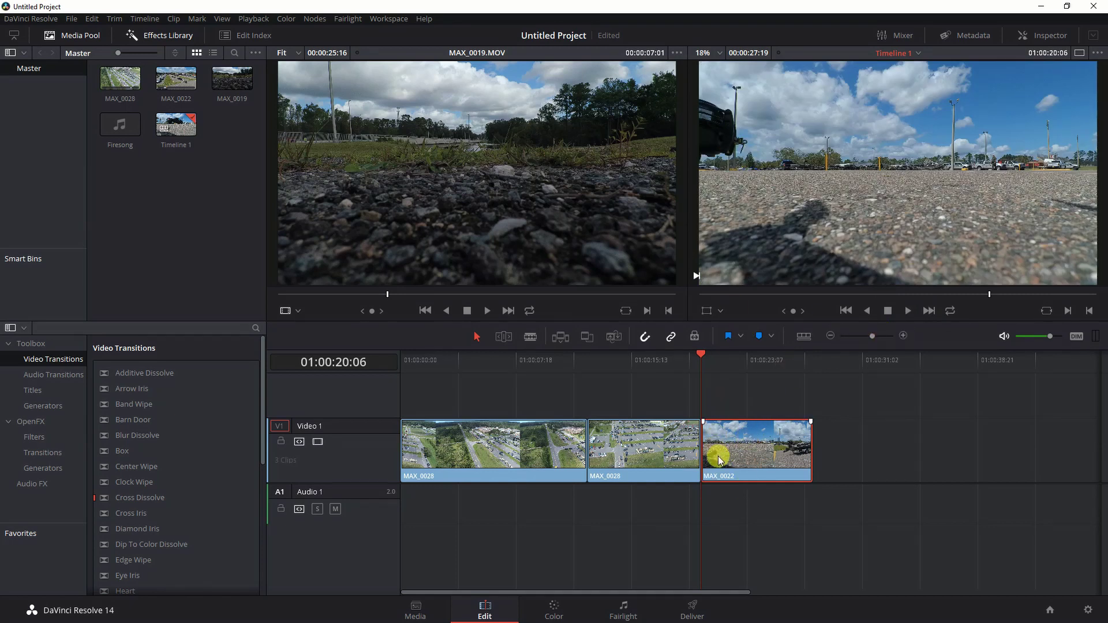
- Trim the start of the MAX_0022 timeline clip to 01:00:20:22 and move the clip back against the preceding one to close the gap
key("space")
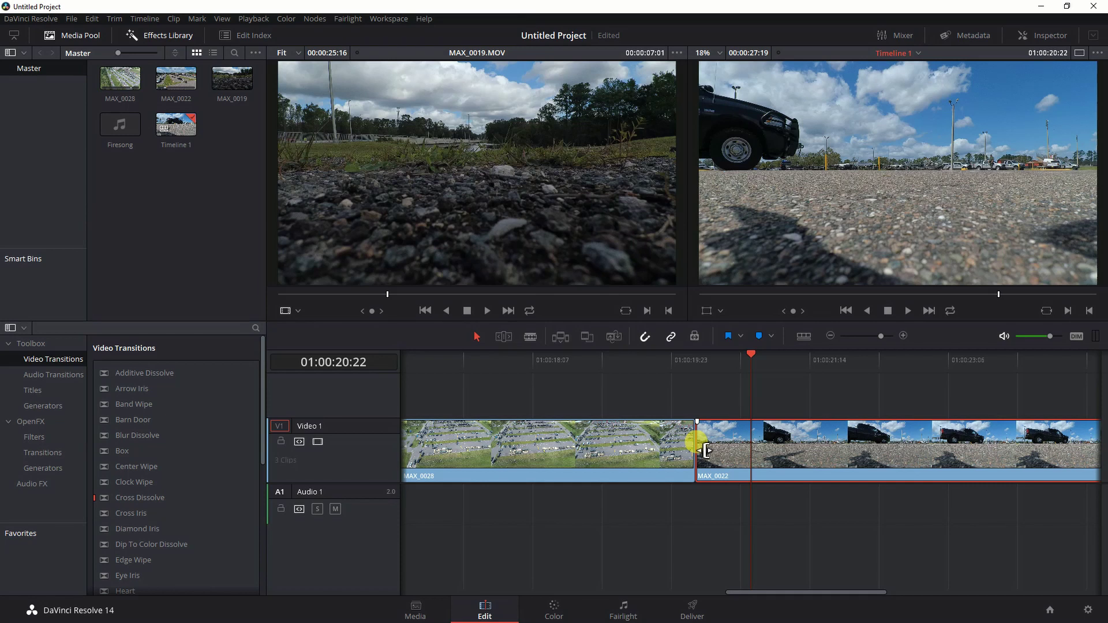
left_click(705, 450)
left_click_drag(712, 450, 756, 439)
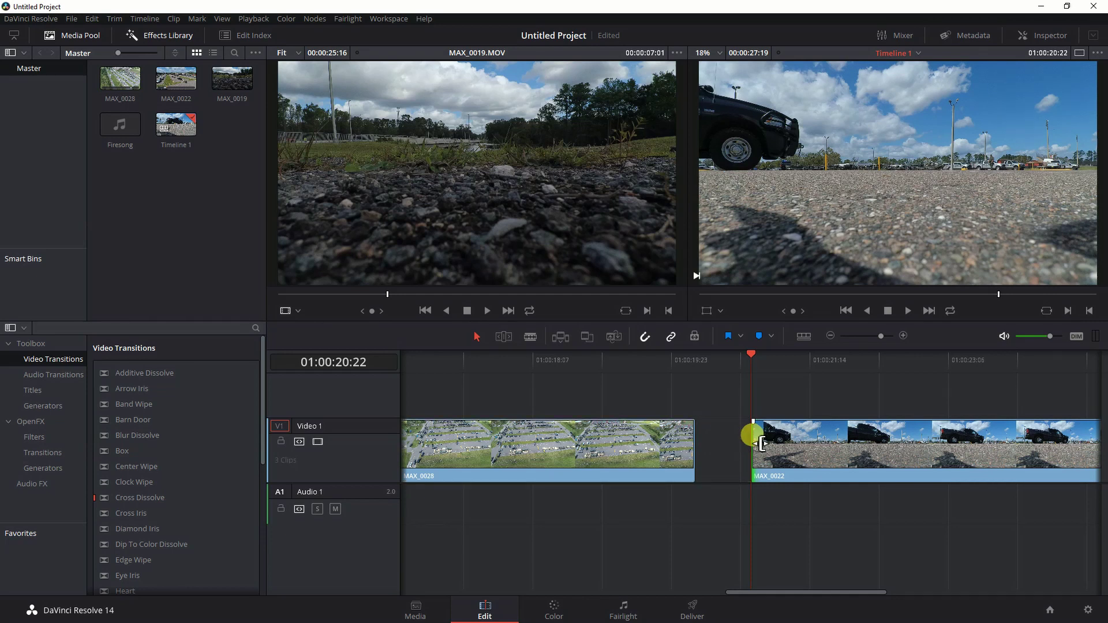
left_click_drag(838, 452, 779, 452)
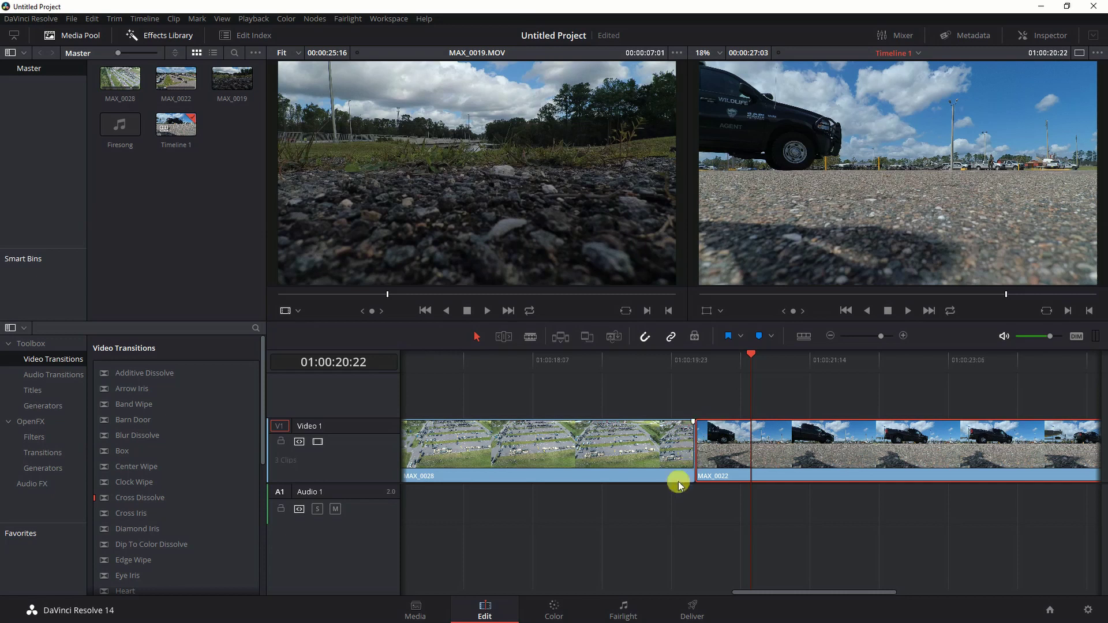
mouse_move(791, 442)
left_mouse_down()
mouse_move(797, 452)
mouse_move(845, 453)
mouse_move(789, 452)
left_mouse_up()
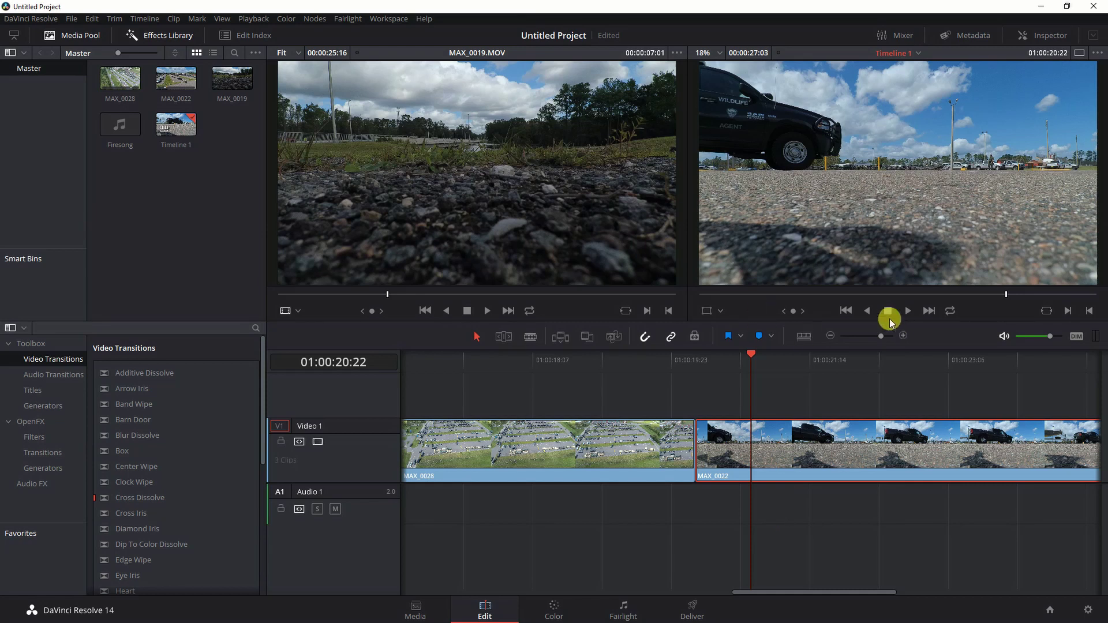
- Play the MAX_0022 timeline clip from its first frame and trim its end to 01:00:24:22
left_click(846, 310)
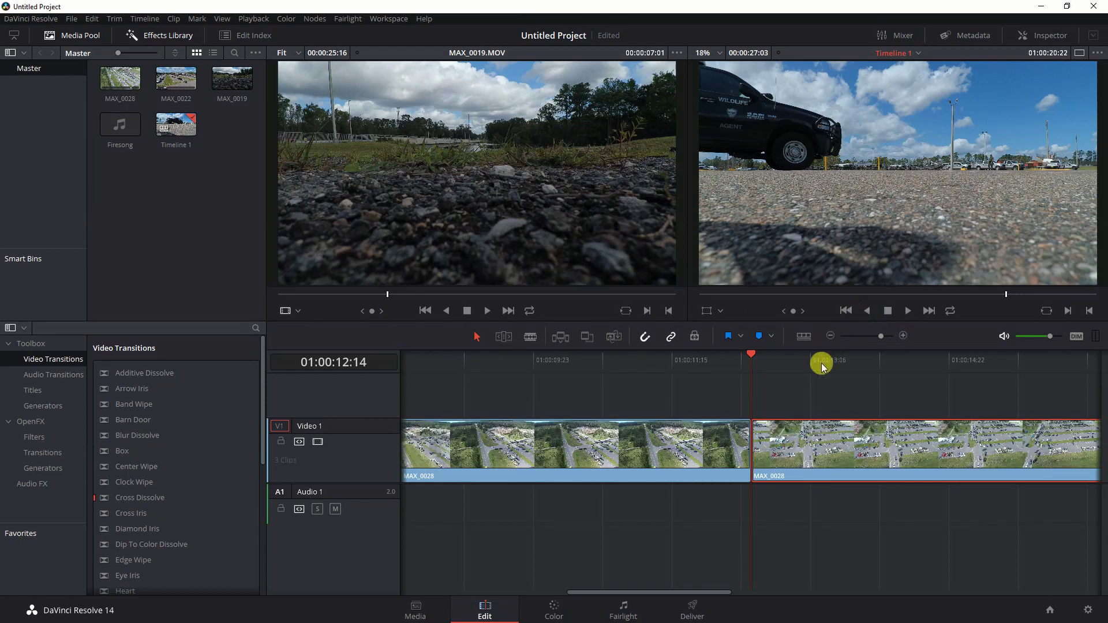
left_click(928, 311)
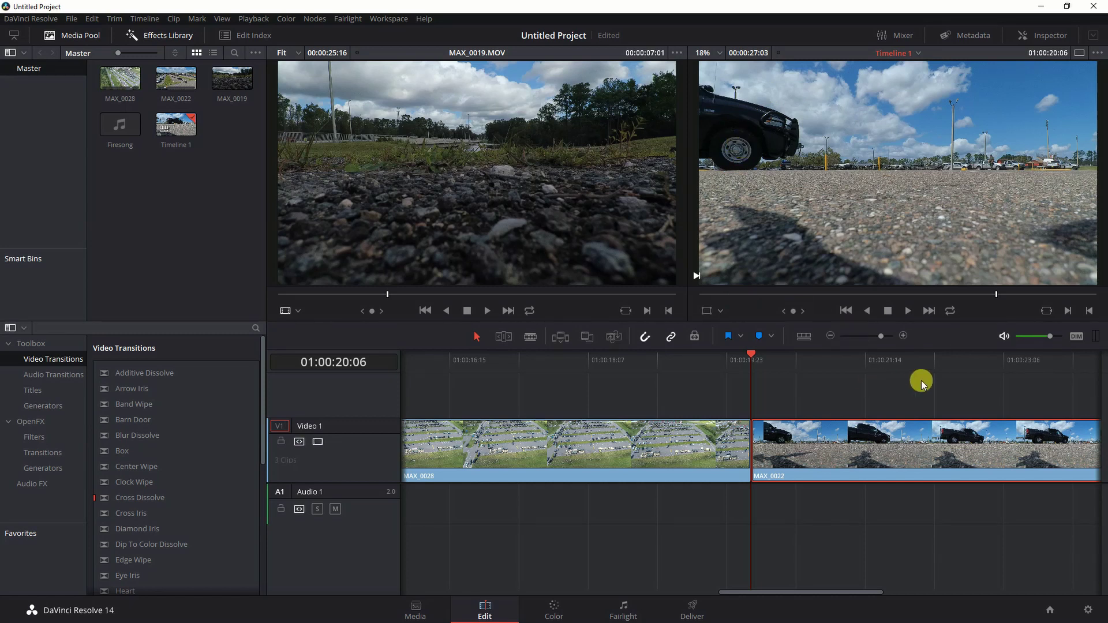
left_click(909, 312)
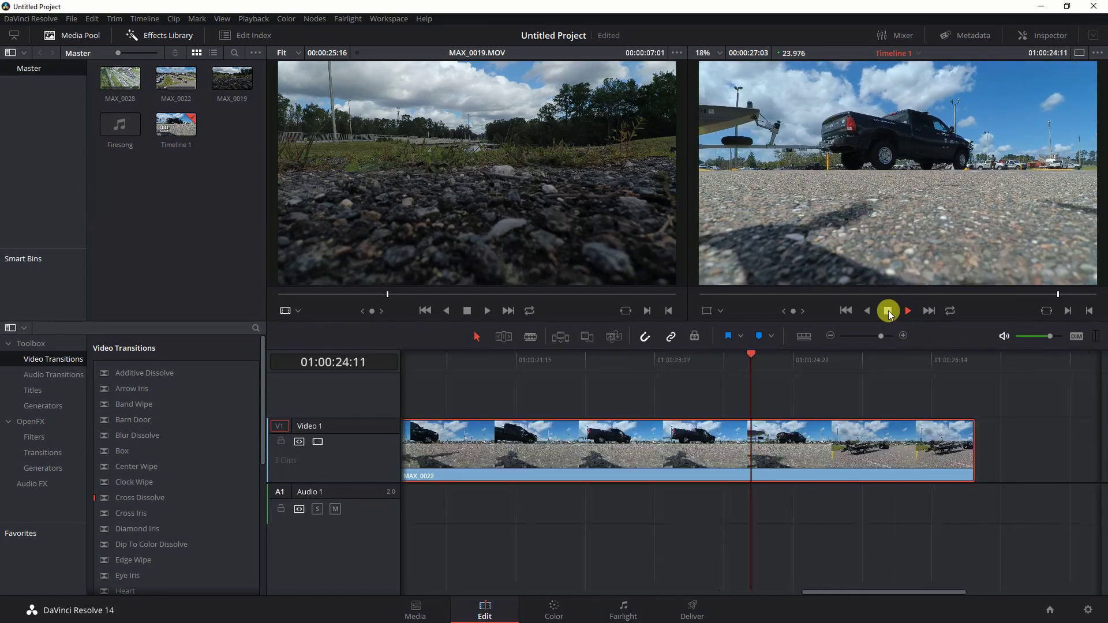
left_click(888, 310)
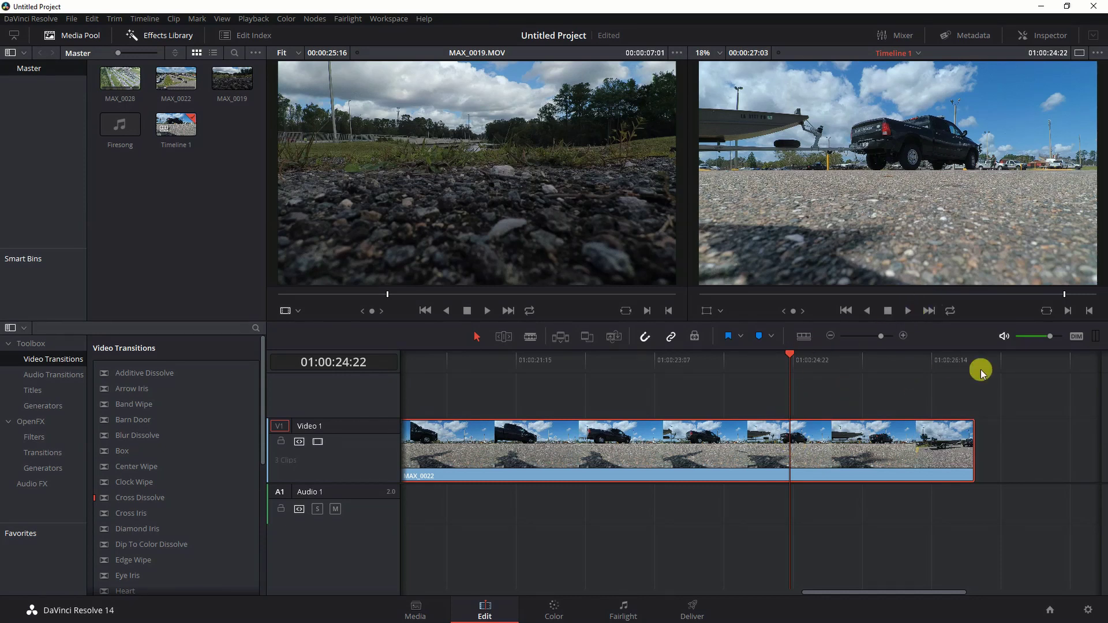
left_click_drag(973, 448, 786, 453)
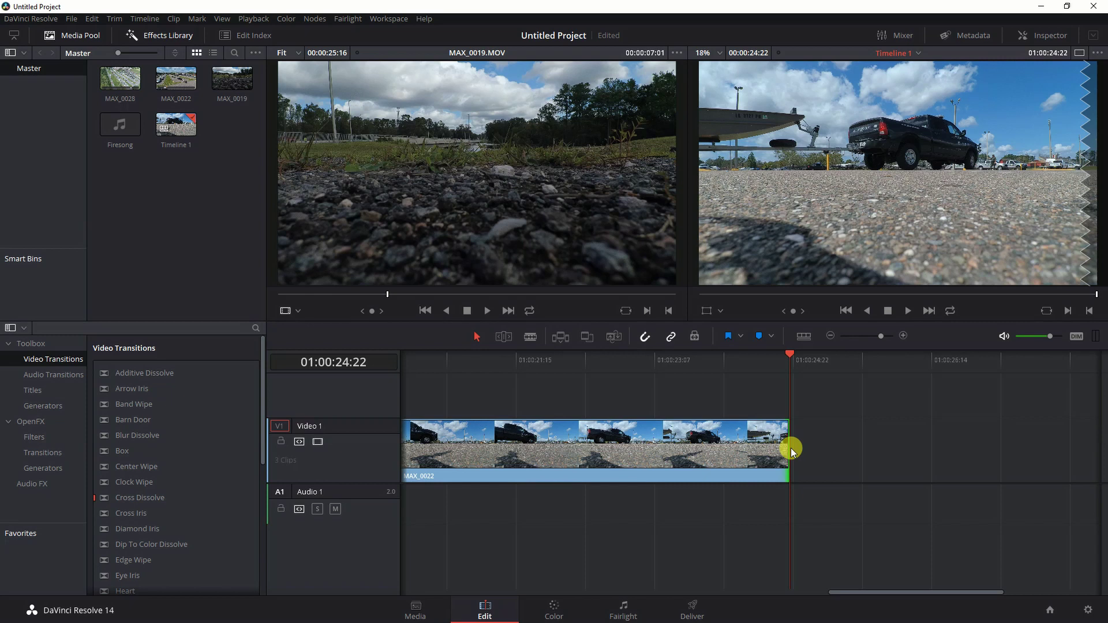
- Extend the end of the MAX_0022 timeline clip to 01:00:26:05 and go back to the start of the timeline
left_click_drag(787, 450, 915, 456)
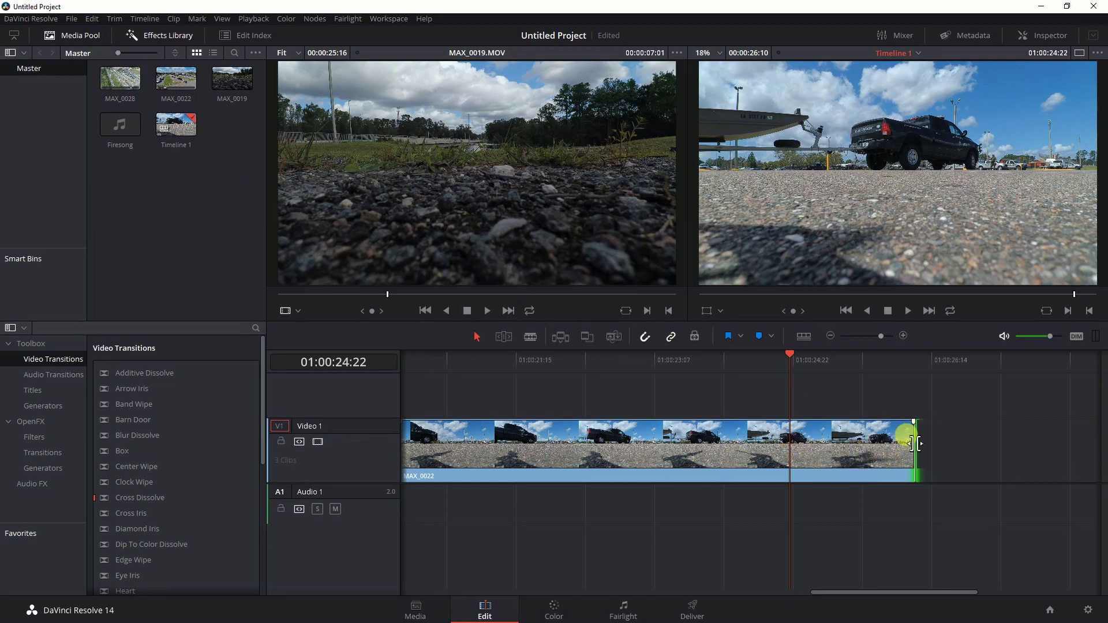
mouse_move(913, 449)
left_mouse_down()
mouse_move(883, 448)
mouse_move(893, 449)
left_mouse_up()
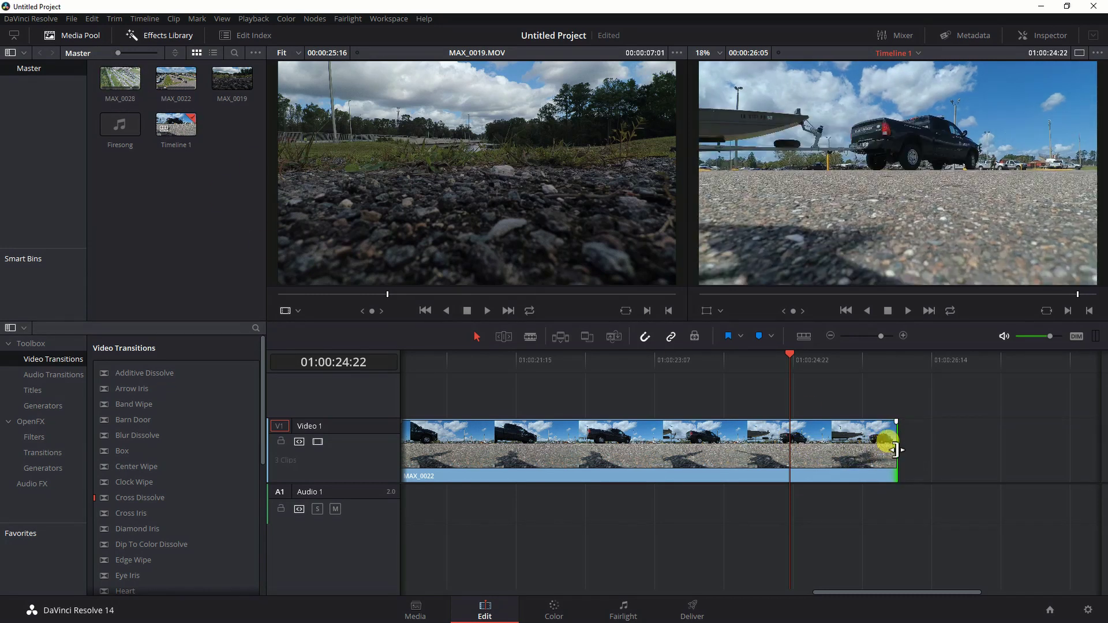
left_click_drag(878, 591, 425, 601)
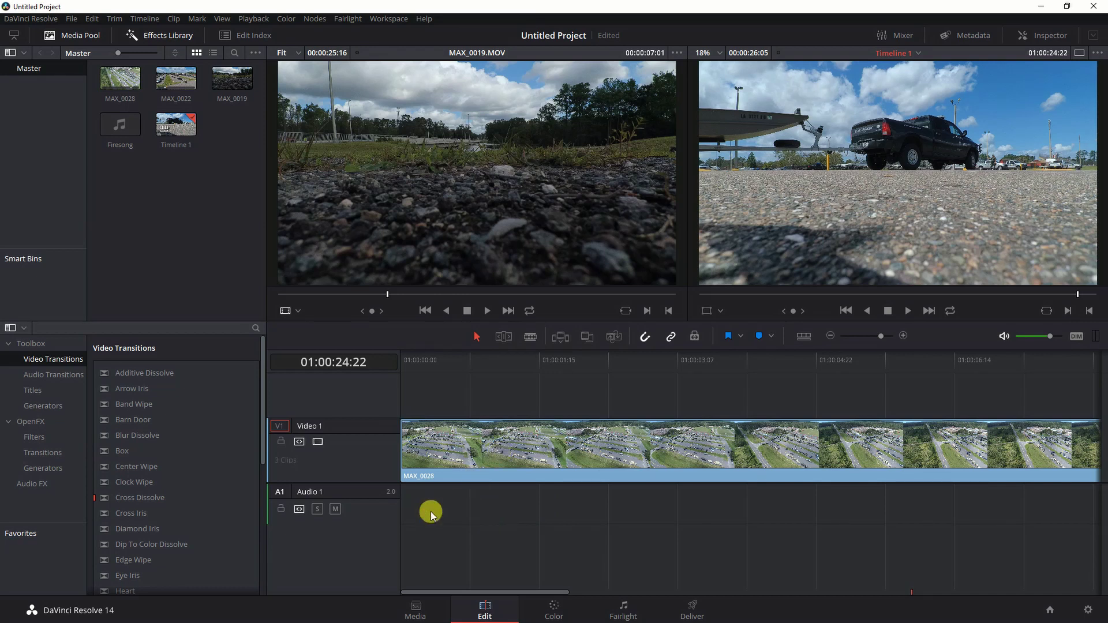
- Lock and unlock the Video 1 track, do the same for the Audio 1 track, and select the first MAX_0028 clip
left_click(471, 442)
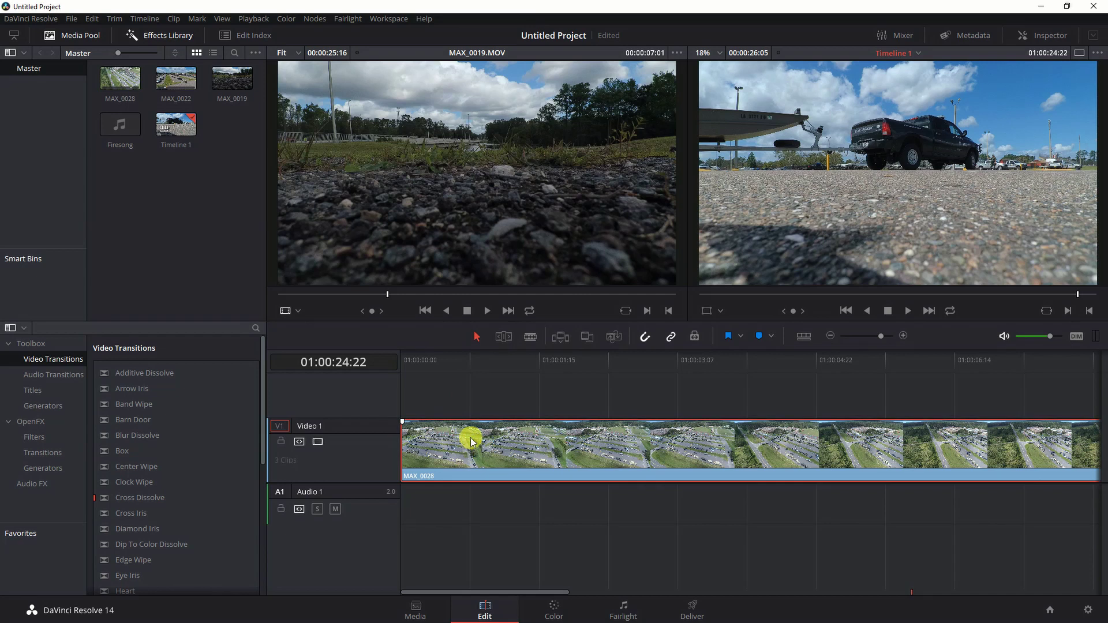
left_click(282, 443)
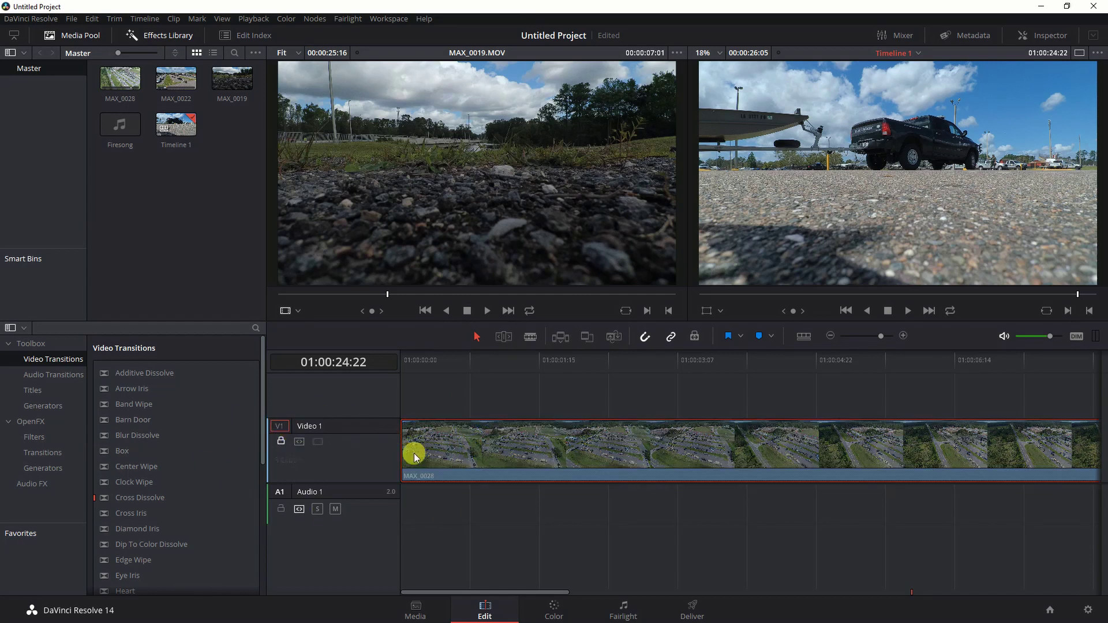
left_click(451, 506)
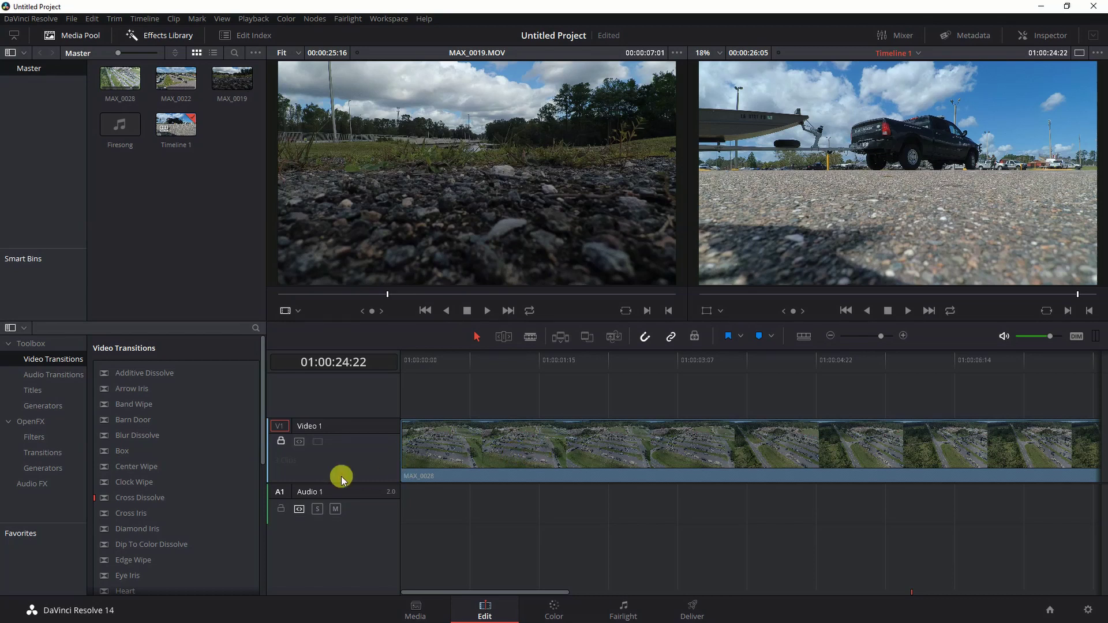
left_click(281, 444)
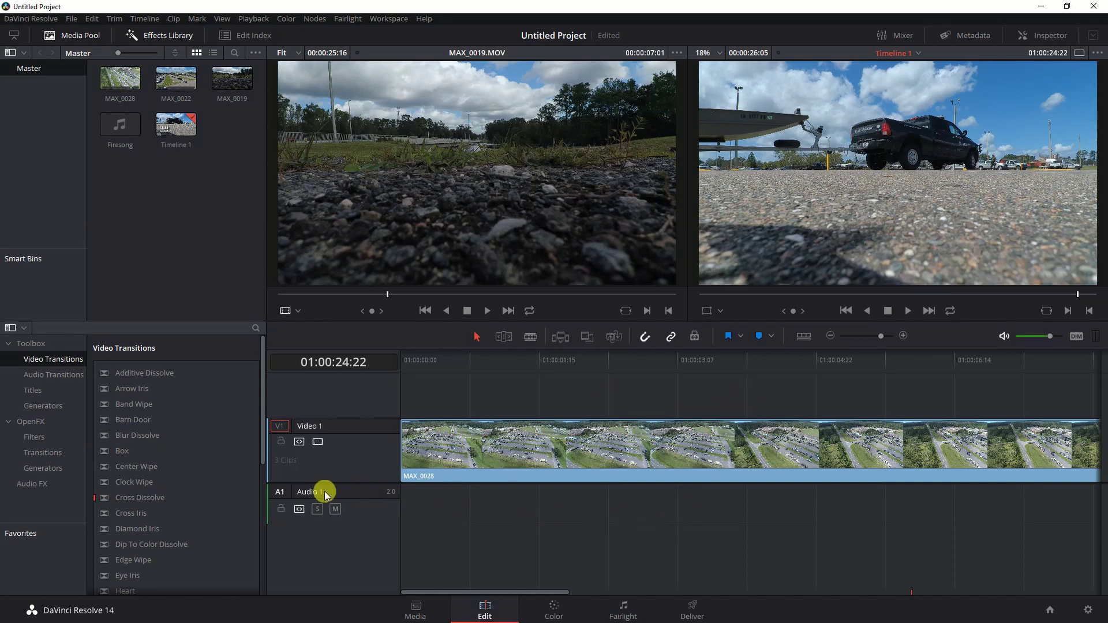
left_click(281, 510)
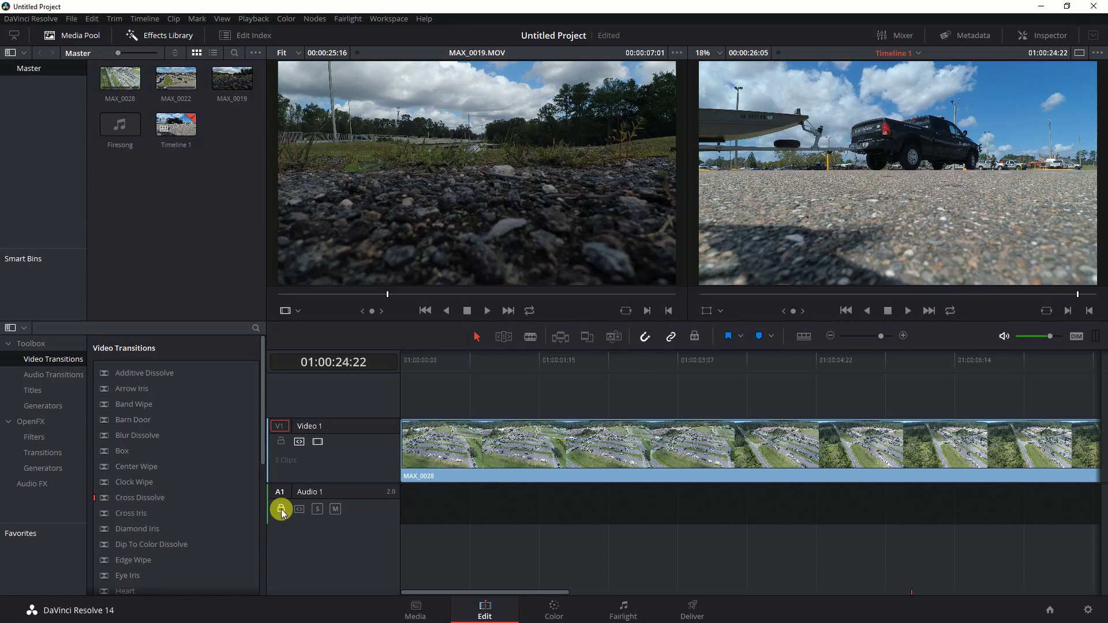
left_click(281, 510)
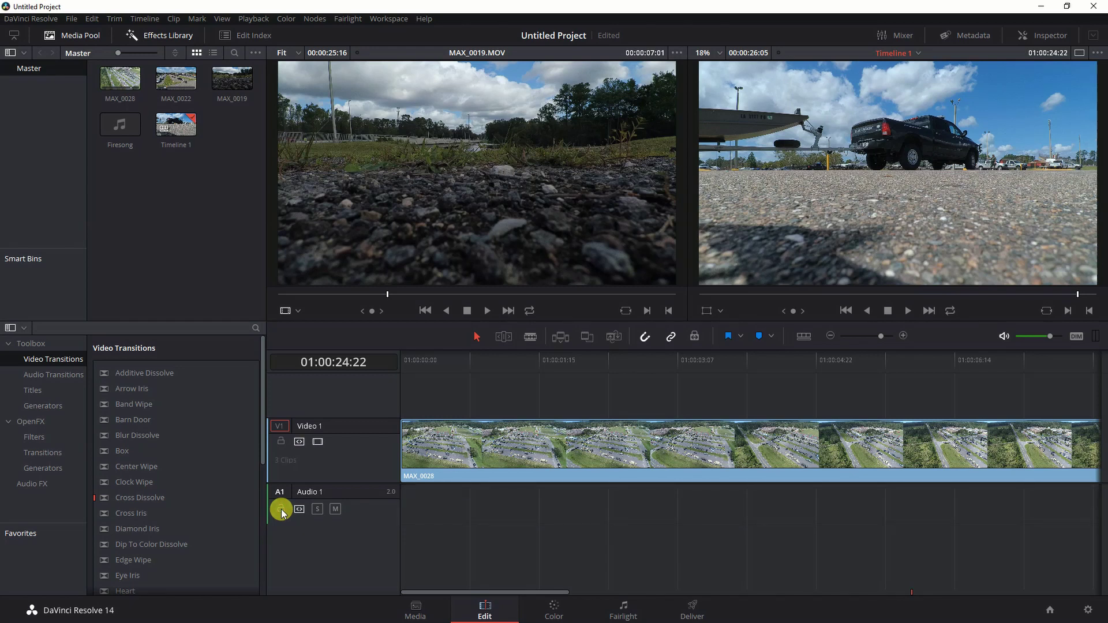
left_click(699, 447)
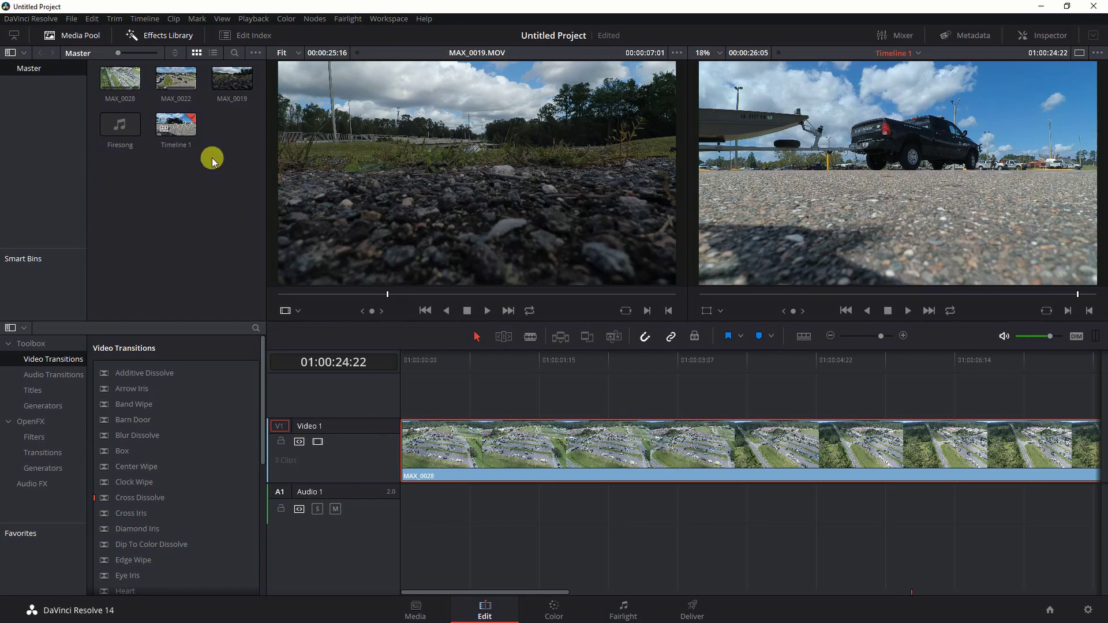
- Place the Firesong music file on the Audio 1 track at the start of the timeline
left_click_drag(119, 125, 400, 494)
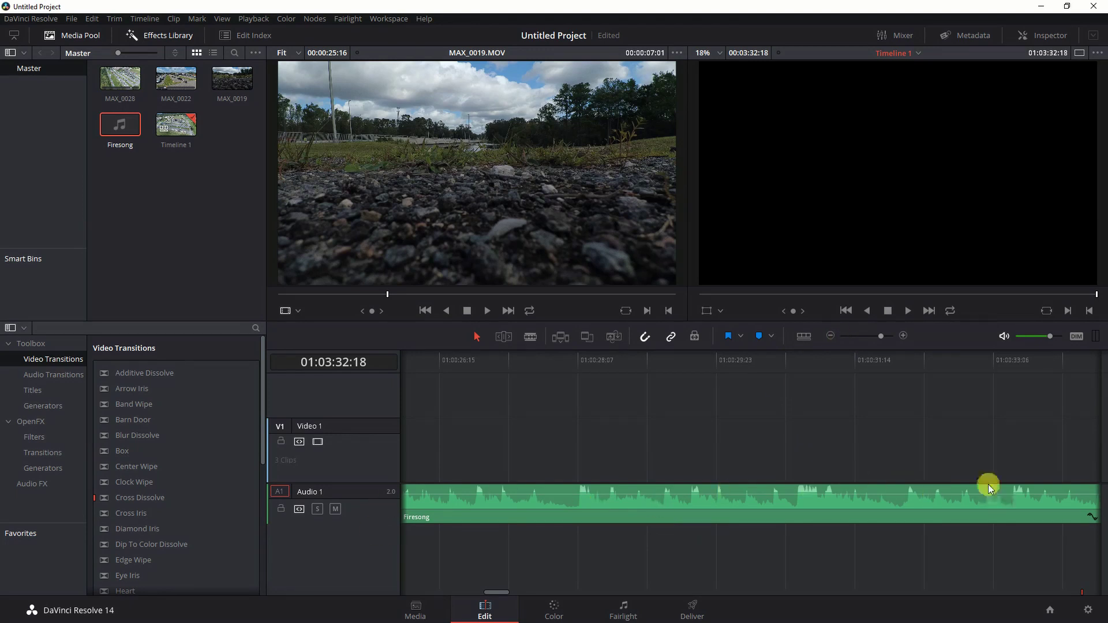
left_click(858, 336)
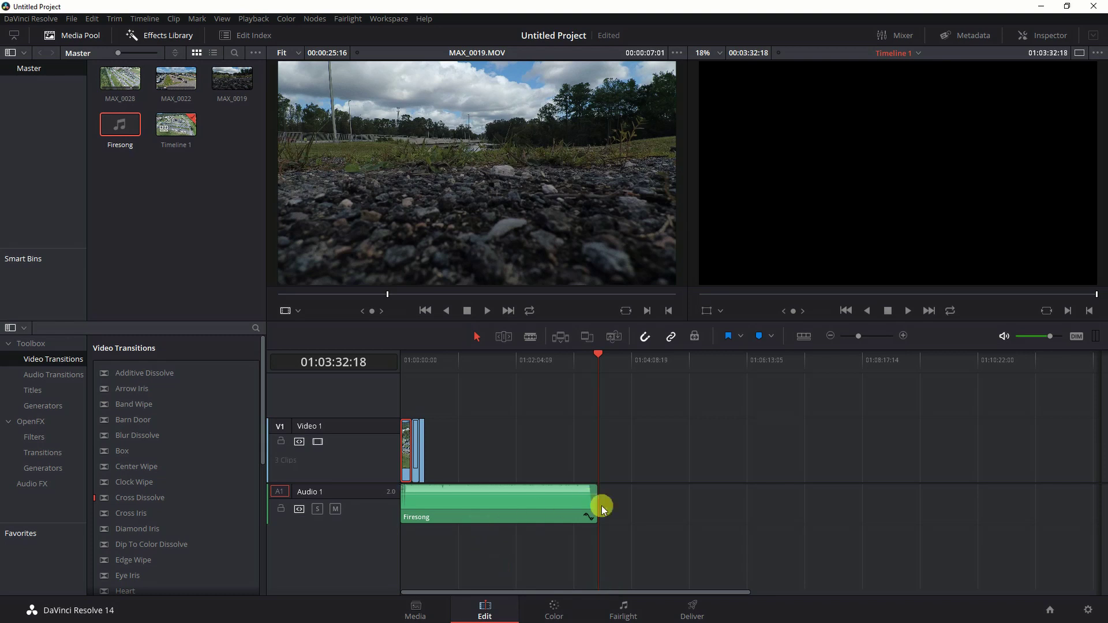
left_click(867, 337)
left_click_drag(673, 593, 342, 584)
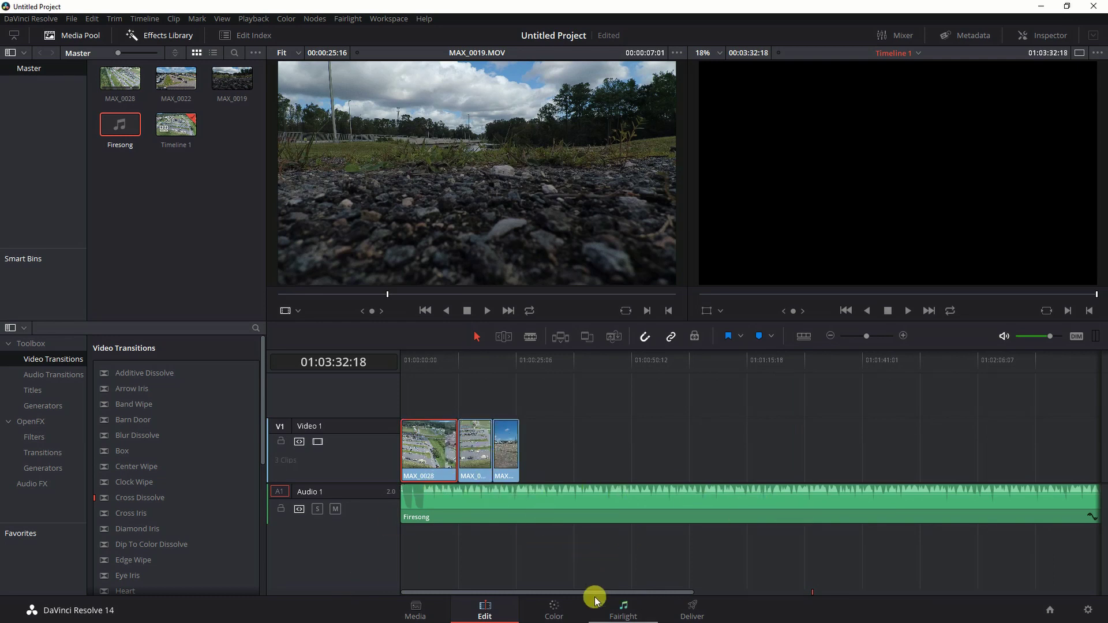
- Trim the end of Firesong to the end of the last video clip at 01:00:26:05 and play back from 01:00:20:06
left_click_drag(596, 592, 792, 578)
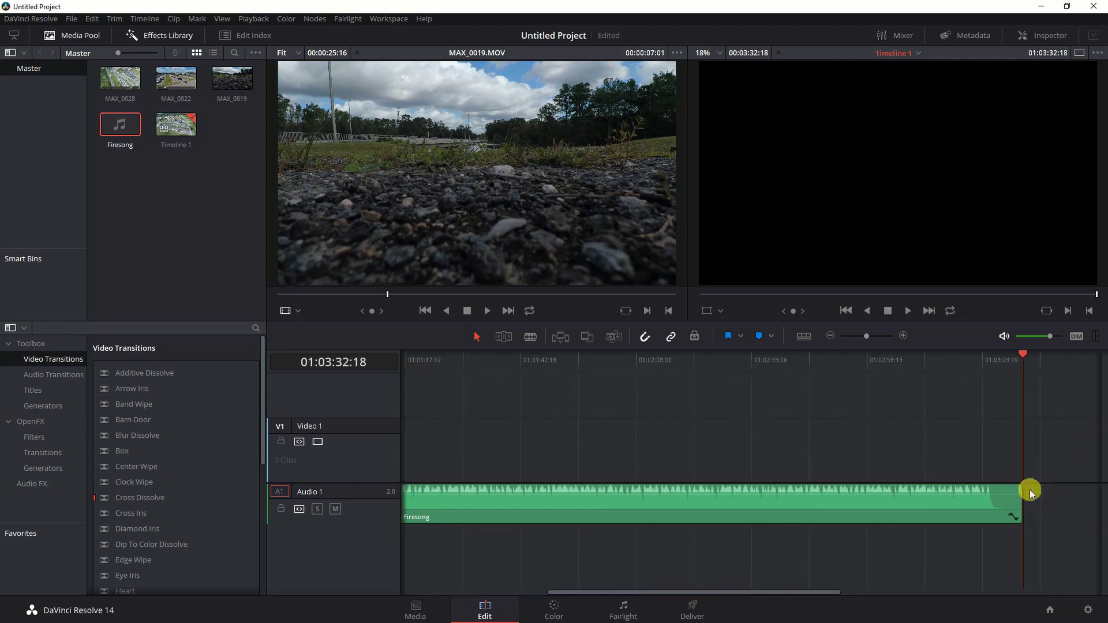
left_click_drag(1016, 495, 400, 505)
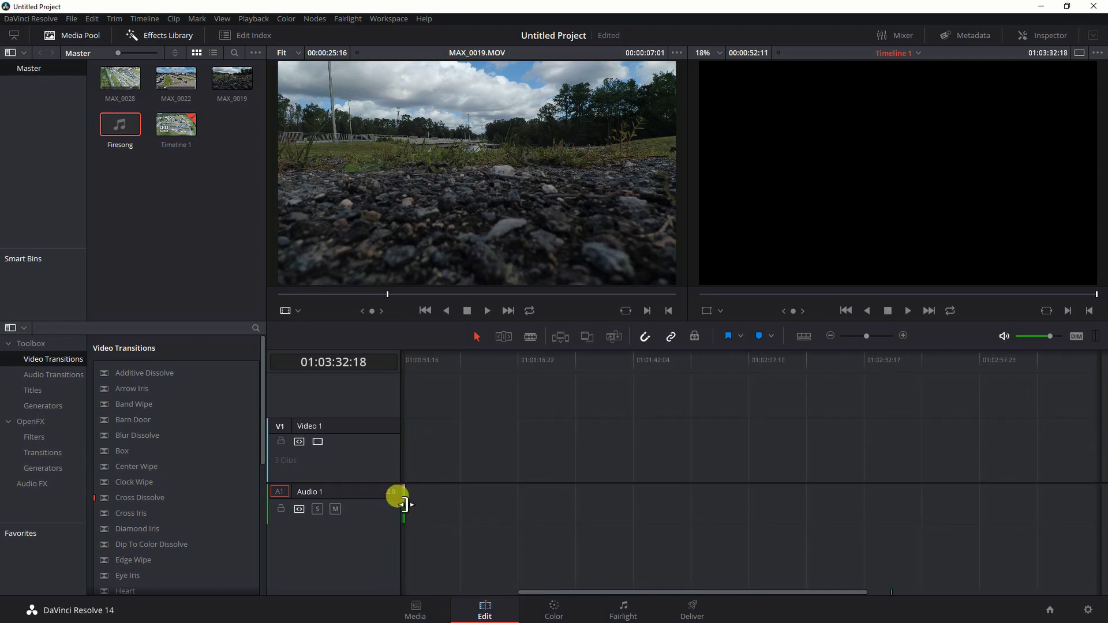
left_click_drag(615, 591, 418, 588)
left_click_drag(637, 495, 524, 500)
left_click(492, 358)
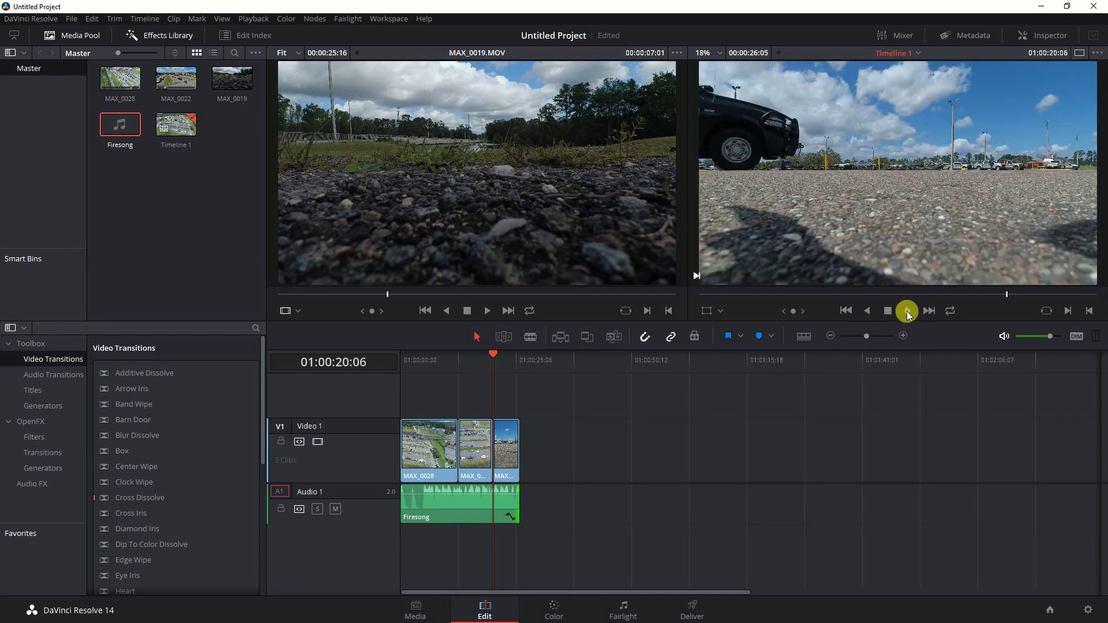
left_click(907, 312)
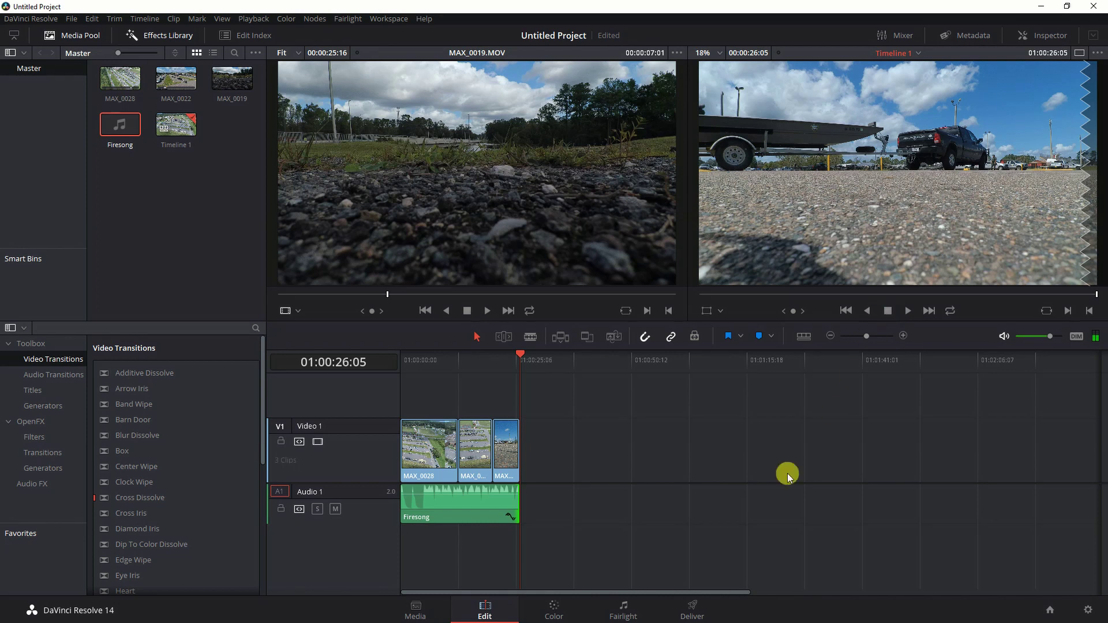
- Add a fade-out at the end of the Firesong audio clip and at the end of the MAX_0022 video clip
mouse_move(506, 495)
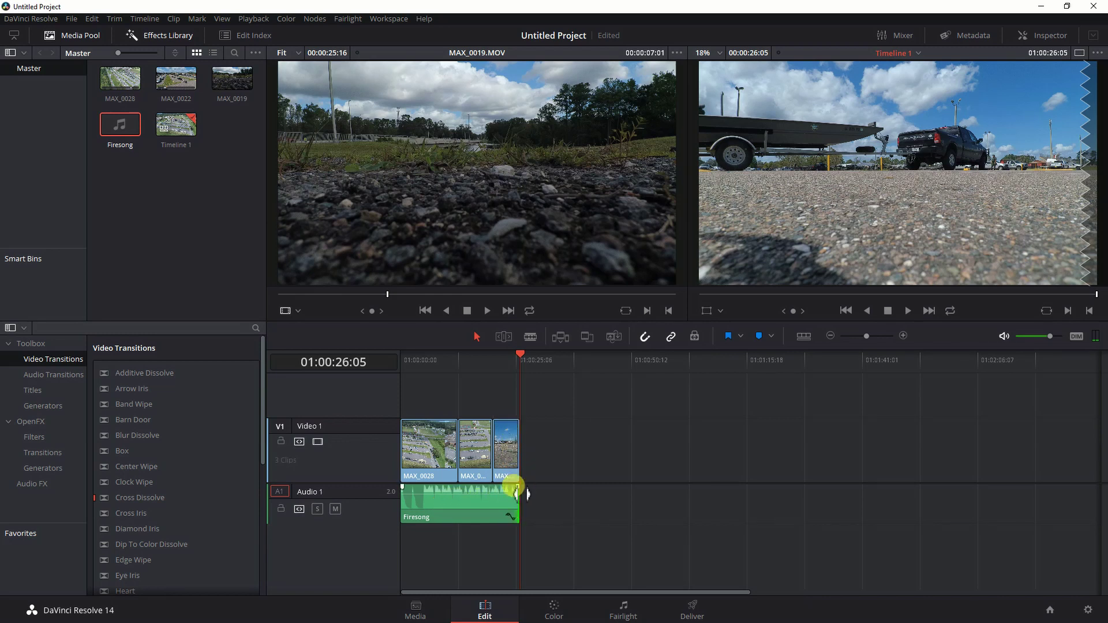
mouse_move(516, 489)
left_mouse_down()
mouse_move(501, 491)
mouse_move(517, 491)
left_mouse_up()
left_click_drag(510, 422, 508, 426)
- Play the timeline's ending from 01:00:20:06 and again from 01:00:12:14 to check the picture and music fade-outs
left_click_drag(521, 353, 490, 358)
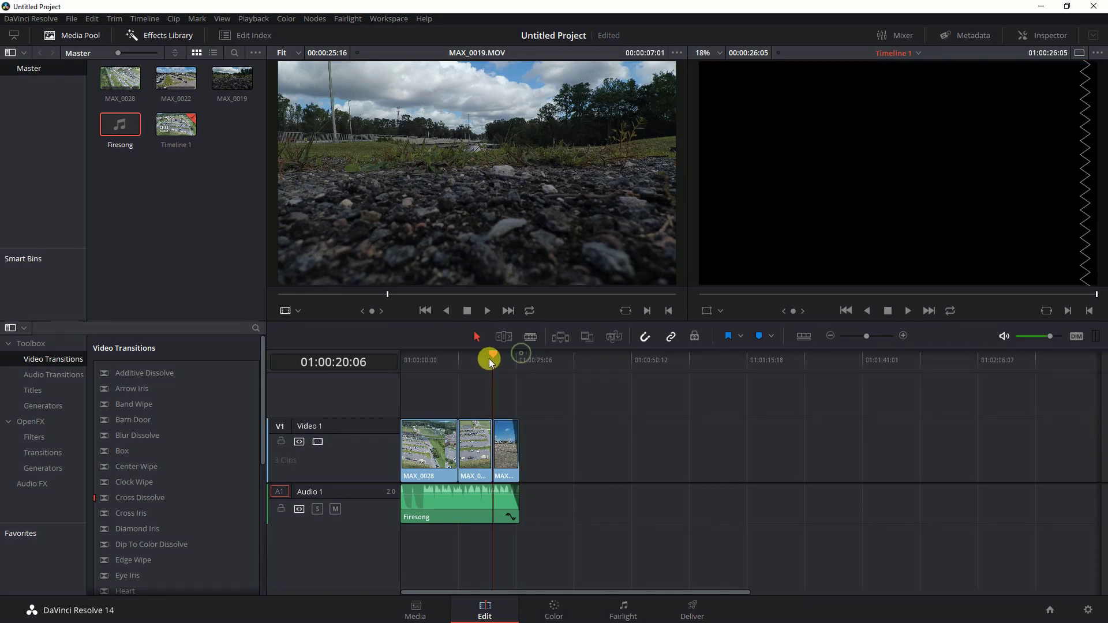
left_click(909, 315)
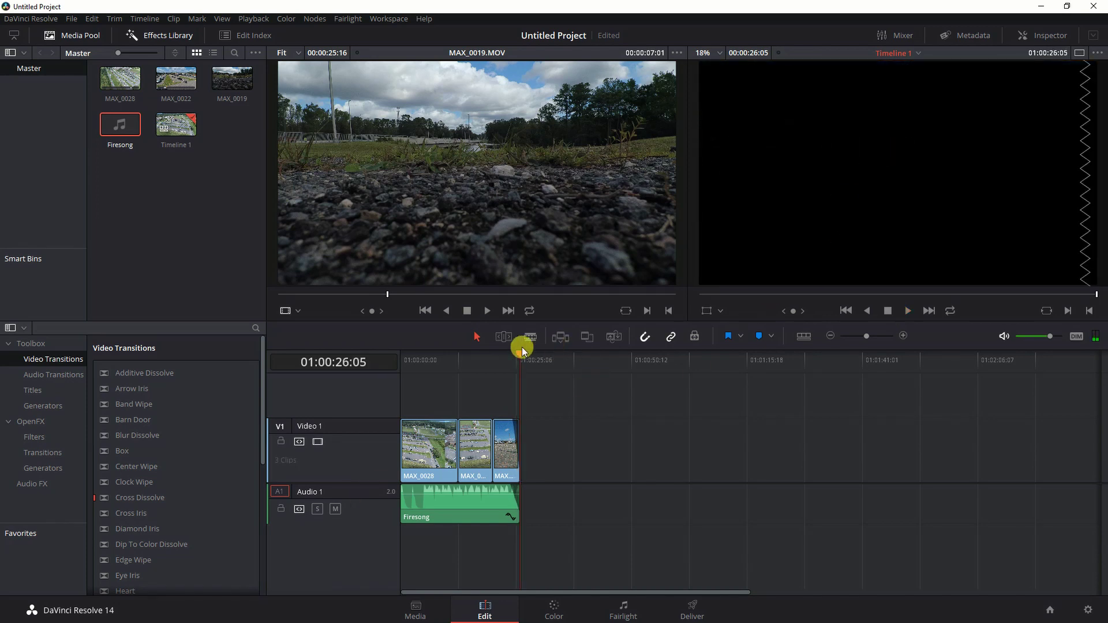
left_click_drag(517, 356, 458, 362)
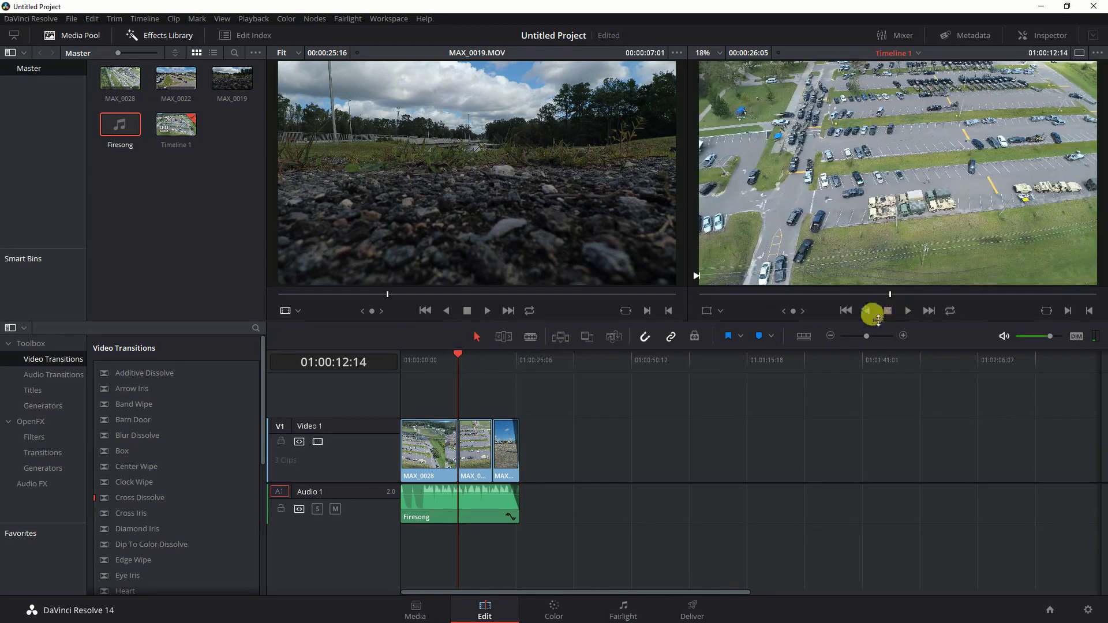
left_click(909, 311)
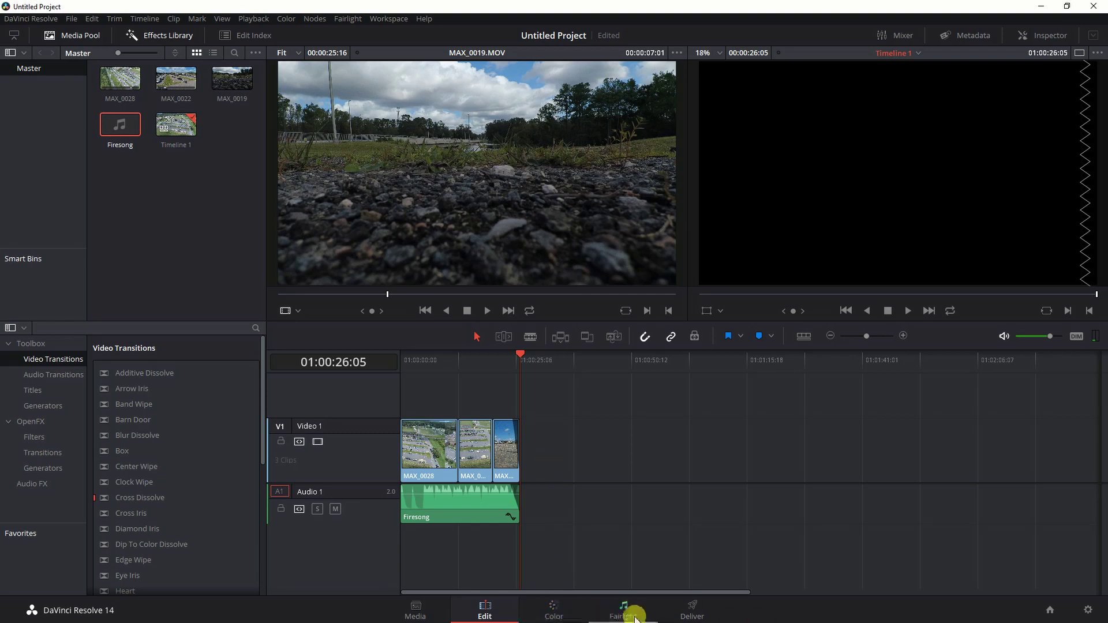
- Switch to the Deliver page and select the YouTube render preset at 1080p
left_click(694, 611)
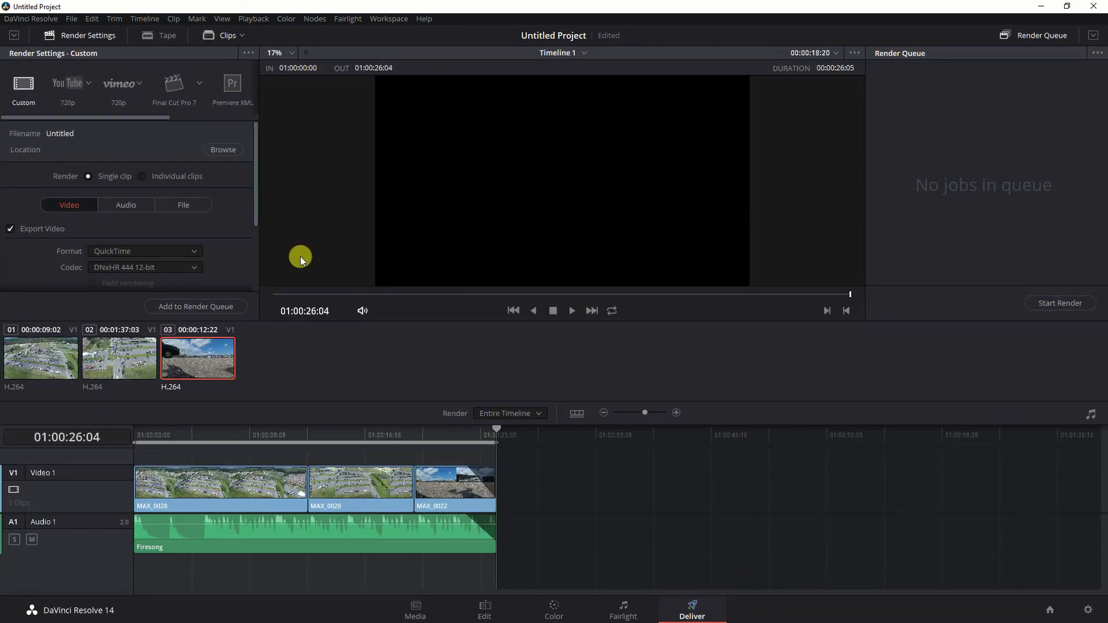
left_click(88, 85)
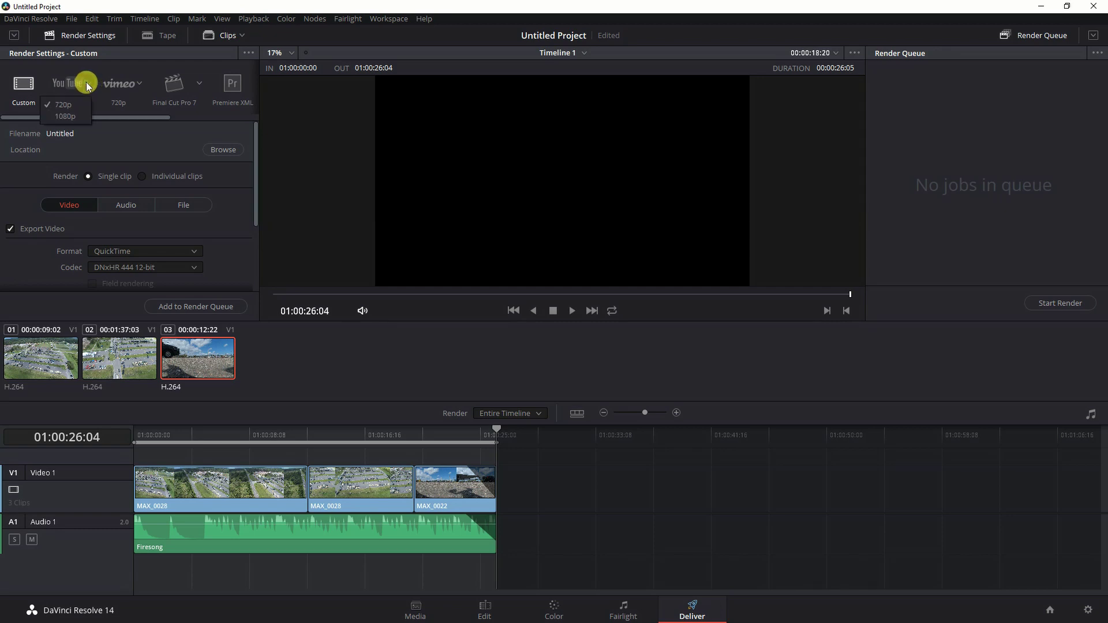
left_click(72, 116)
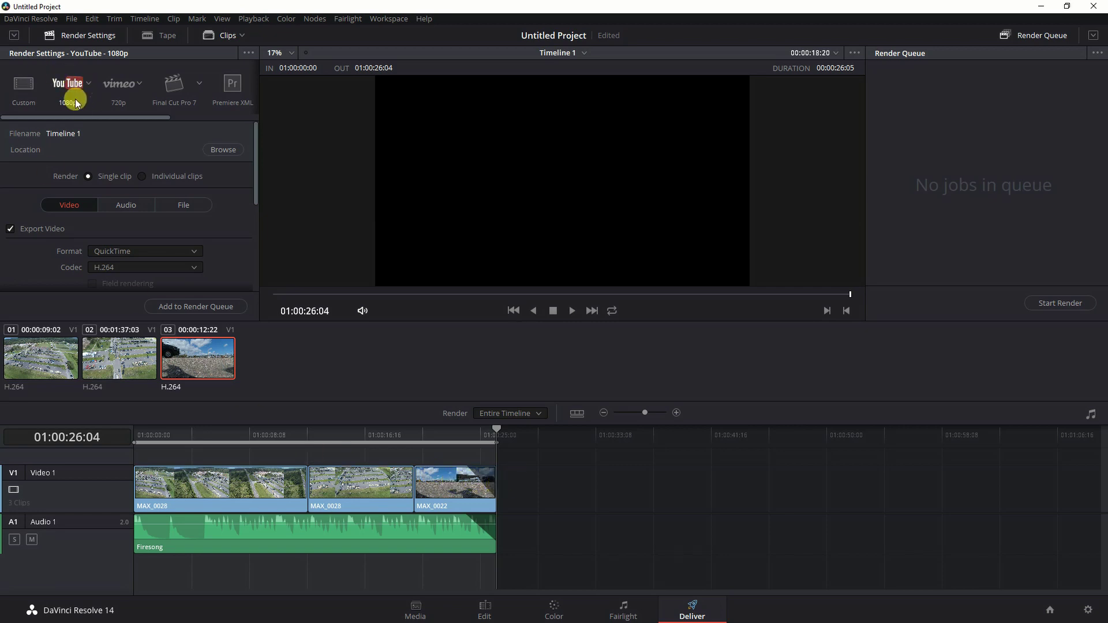
left_click(88, 84)
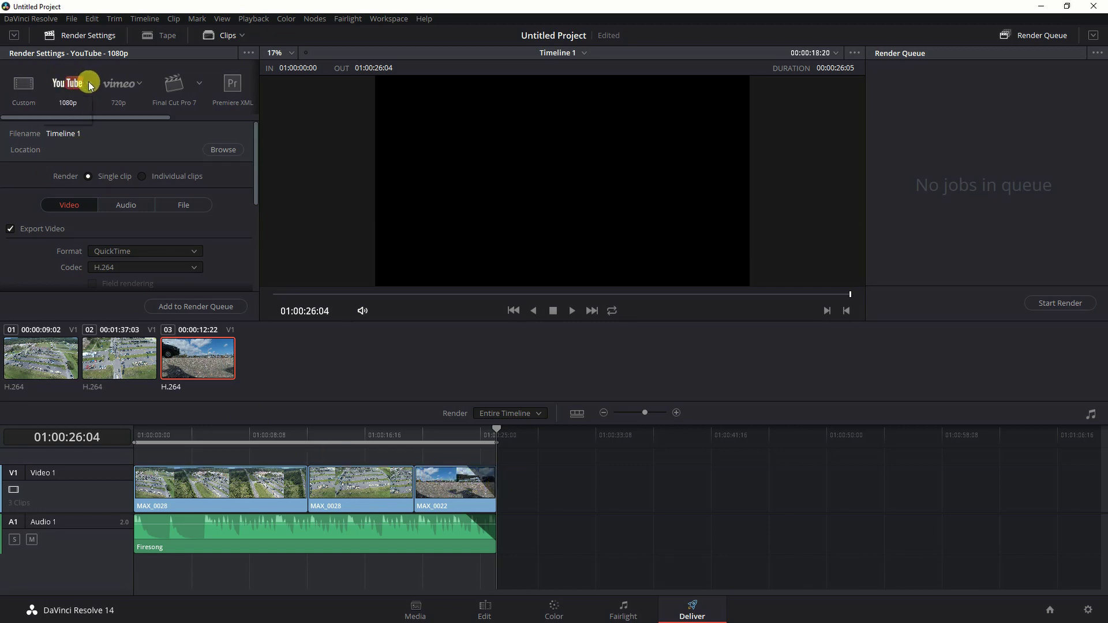
left_click(71, 116)
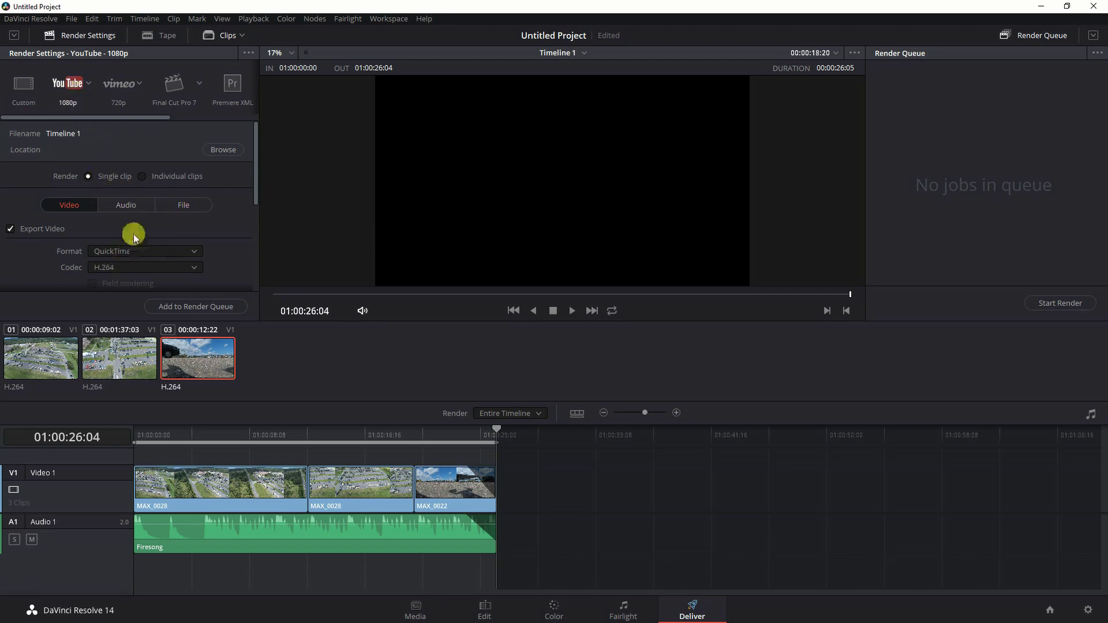
- Set the render resolution to 3840 x 2160 Ultra HD
left_click_drag(254, 161, 255, 223)
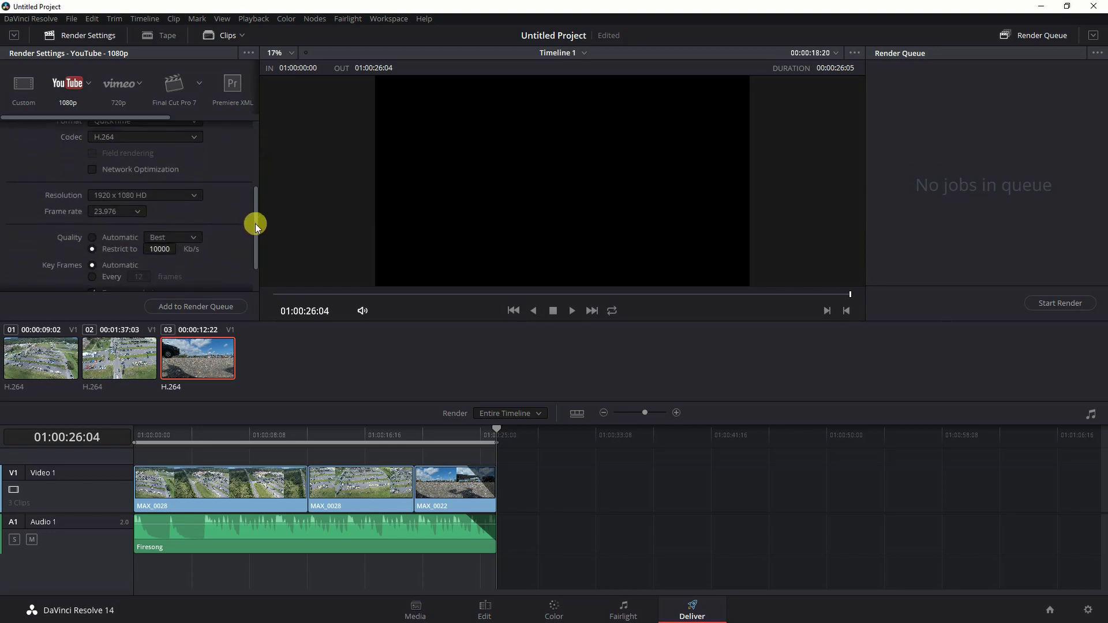
left_click(196, 194)
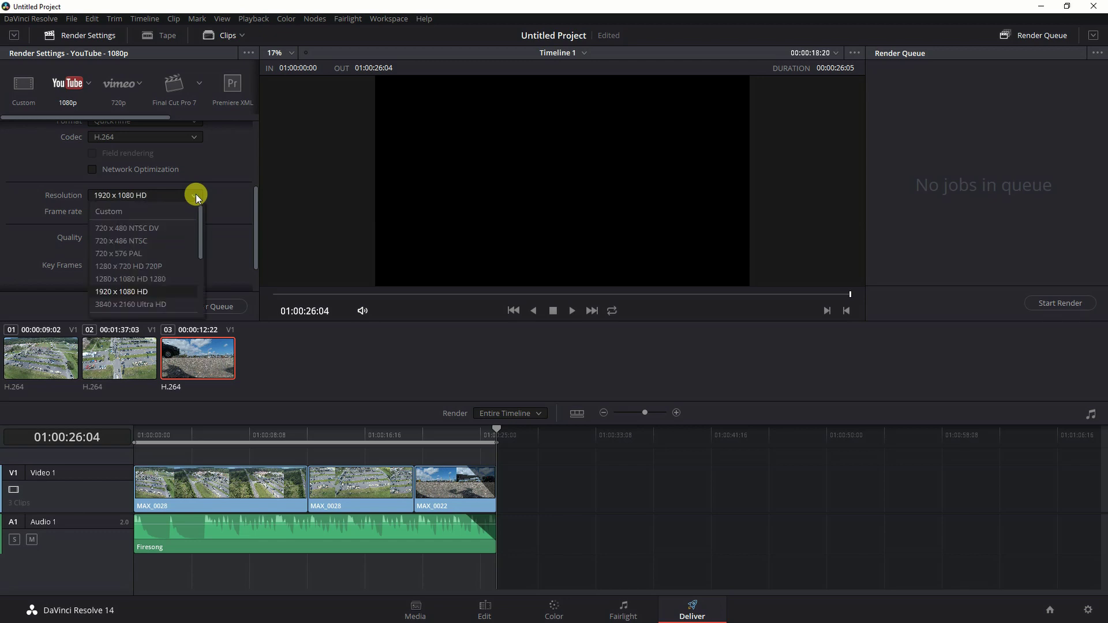
left_click_drag(199, 215, 198, 244)
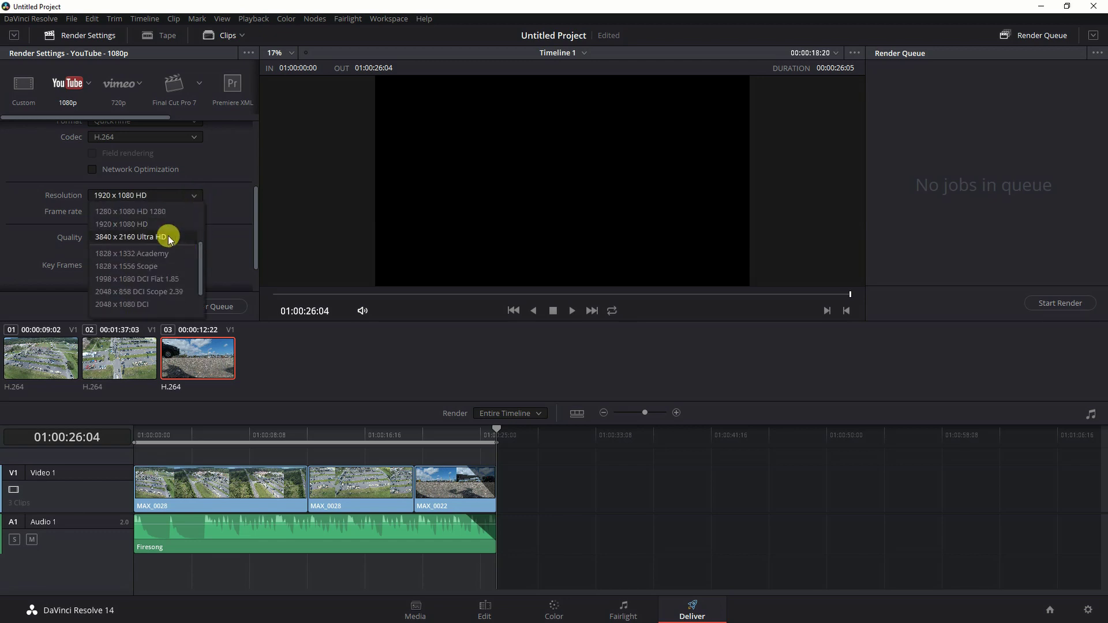
left_click(126, 241)
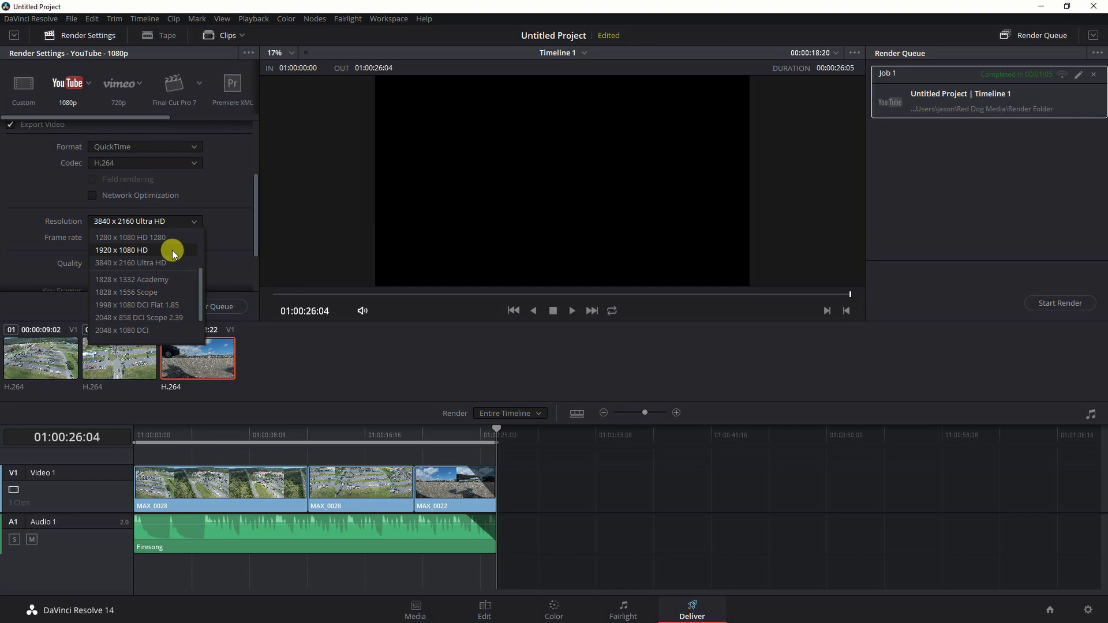
- Set the render resolution to 1920 x 1080 HD and give the output file the custom name "sample 2"
left_click(168, 252)
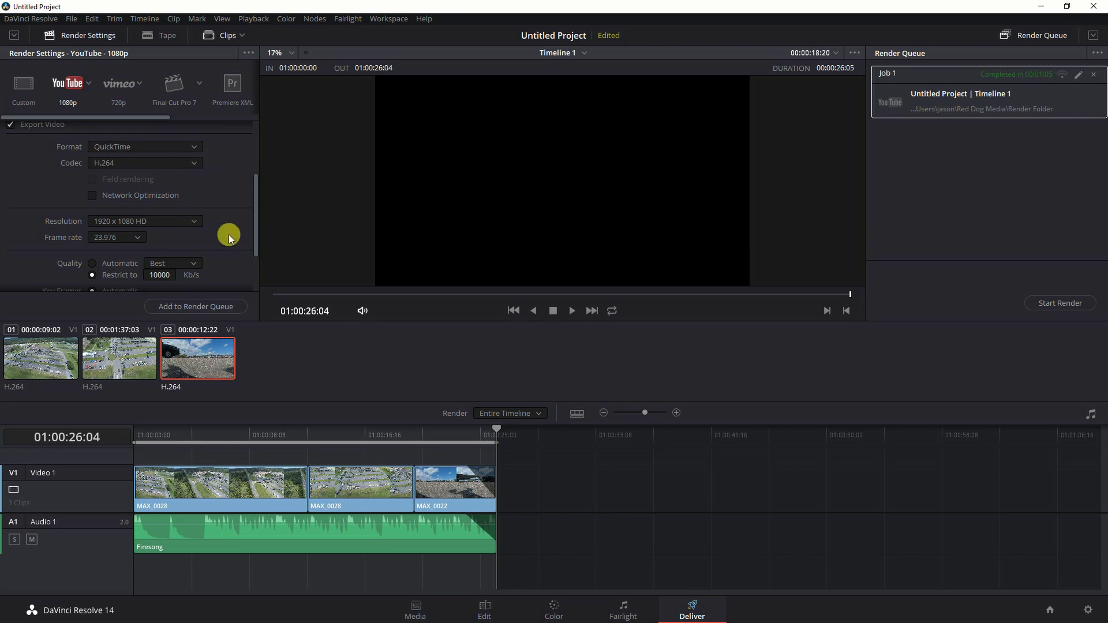
scroll(254, 197, "up", 5)
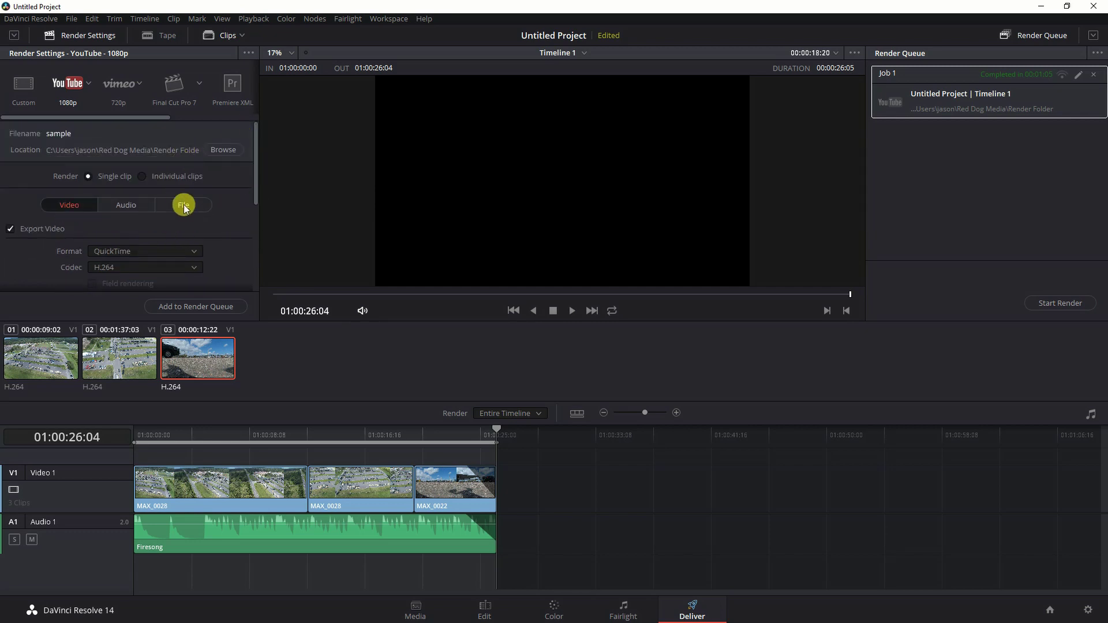
left_click(183, 206)
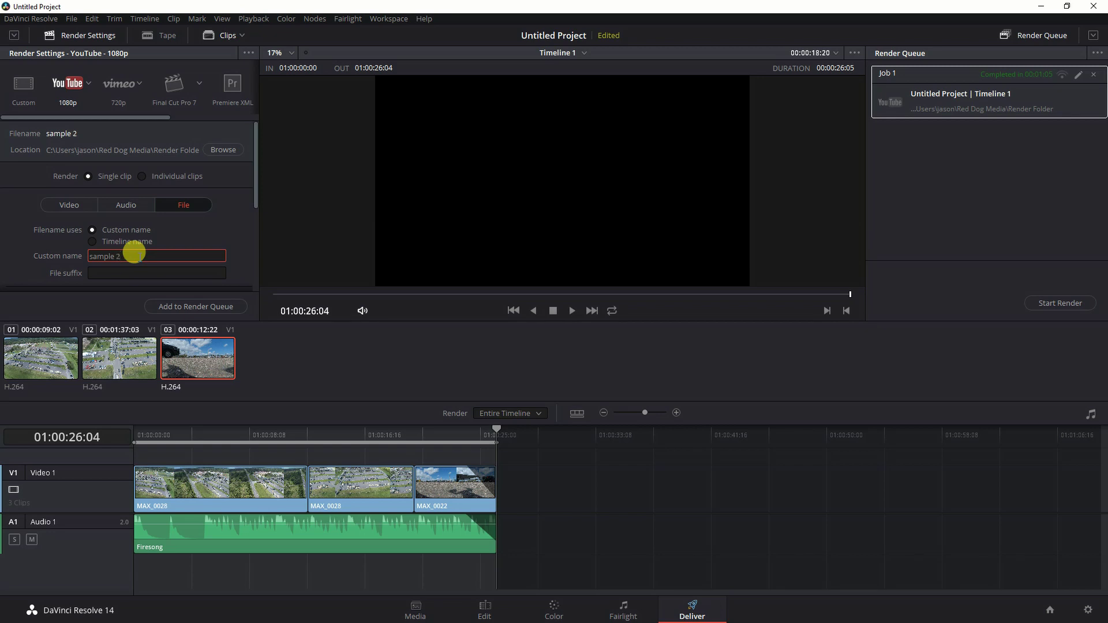
- Add the sample 2 job to the render queue and start rendering it
left_click(179, 306)
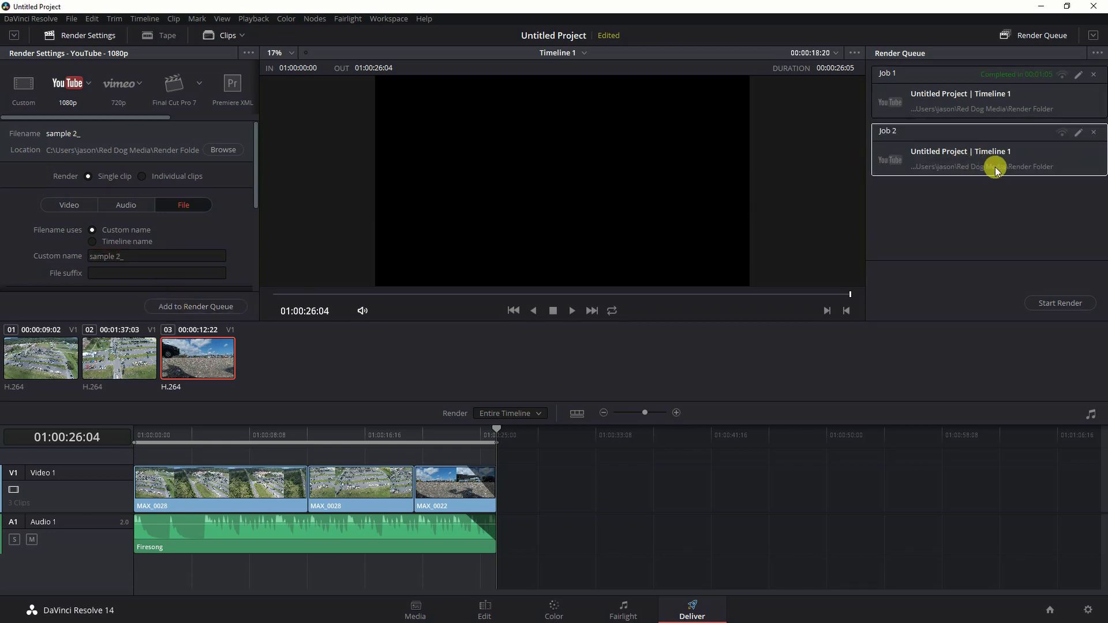
left_click(1059, 304)
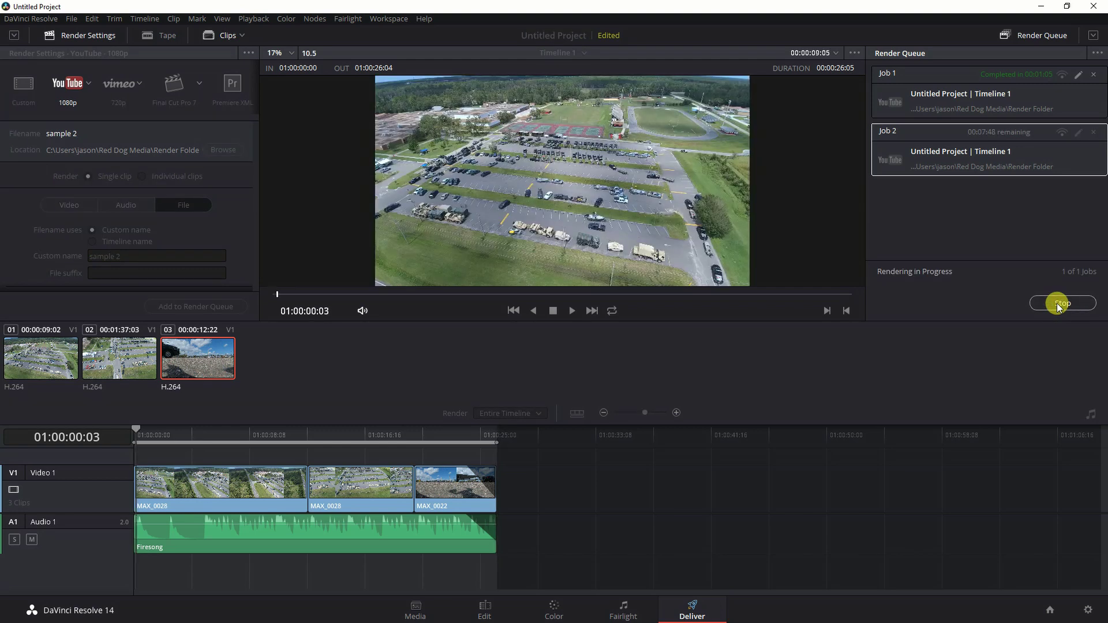